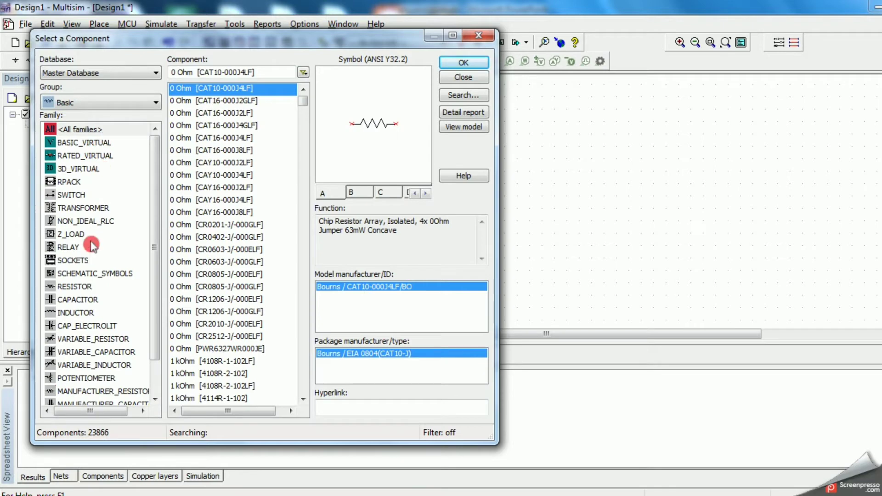
Place a 1k resistor from the RESISTOR family on the schematic beside the 12 V source
{"action": "left_click", "coordinate": [84, 286]}
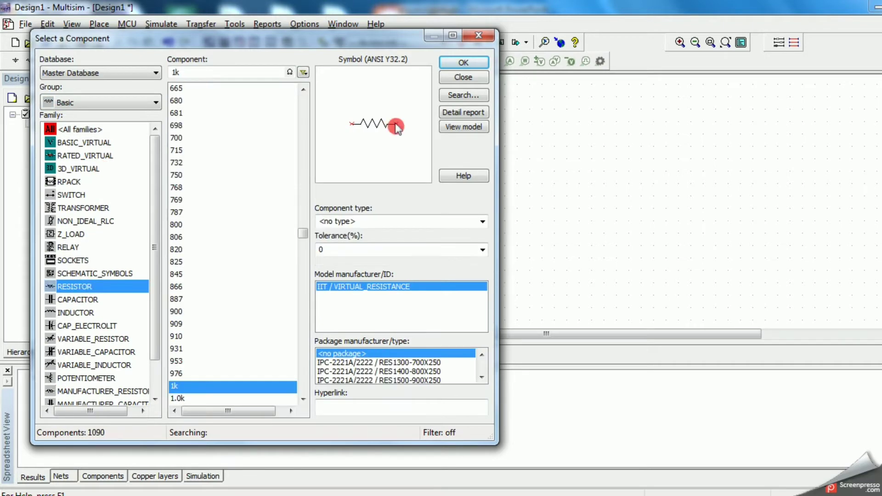
{"action": "left_click", "coordinate": [464, 61]}
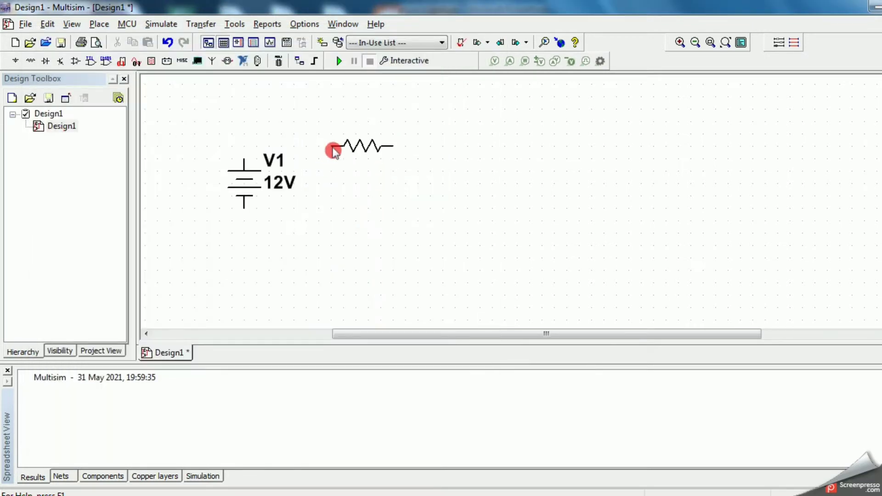
{"action": "left_click", "coordinate": [331, 145]}
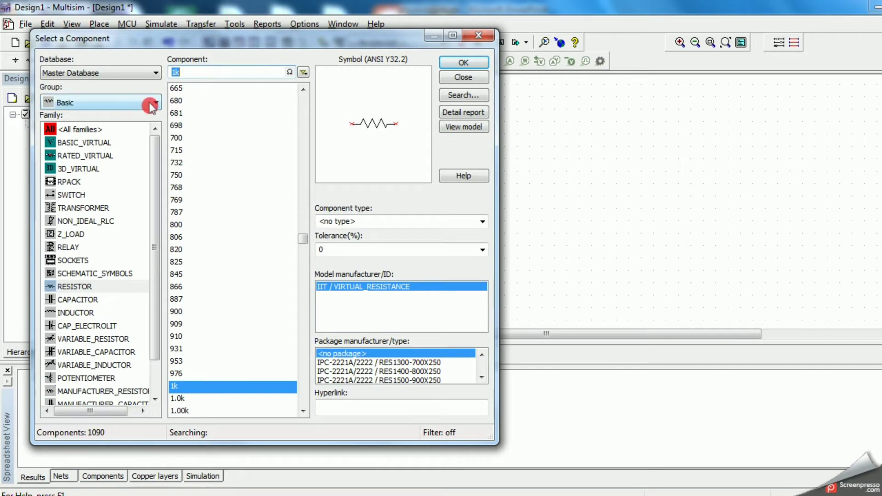
Find 1n4007 in the DIODE family of the Diodes group and place a 1N4007G diode in line with the resistor
{"action": "left_click", "coordinate": [151, 106]}
{"action": "left_click", "coordinate": [87, 154]}
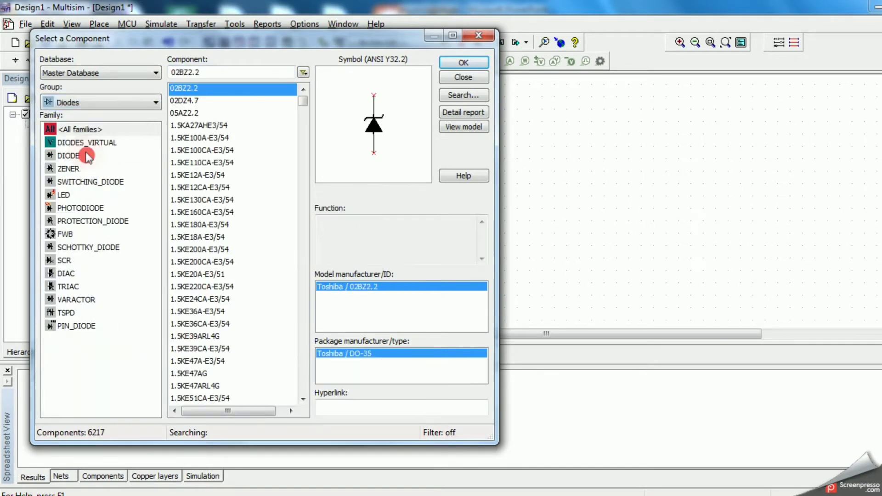
{"action": "left_click", "coordinate": [70, 155]}
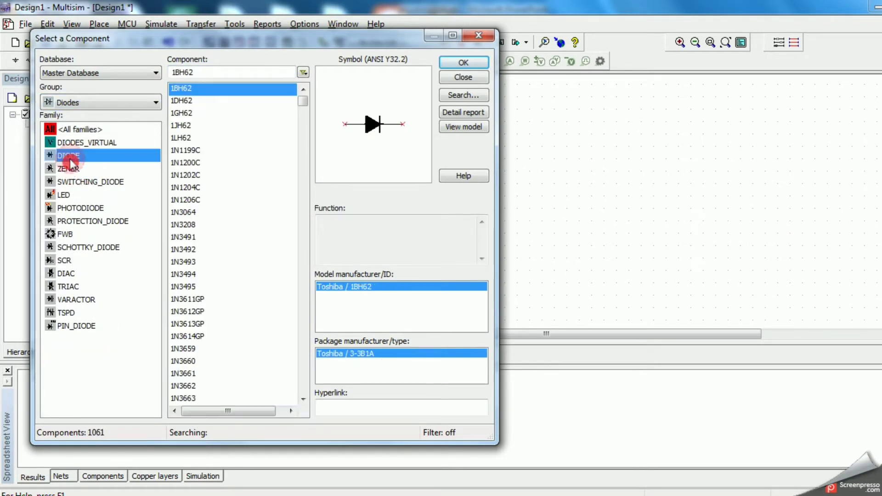
{"action": "left_click_drag", "start_coordinate": [222, 70], "coordinate": [158, 77]}
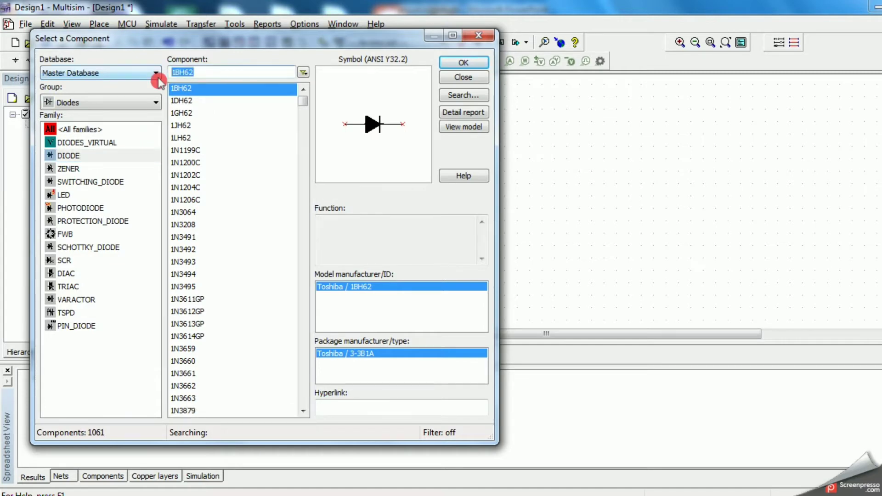
{"action": "type", "text": "1n4007"}
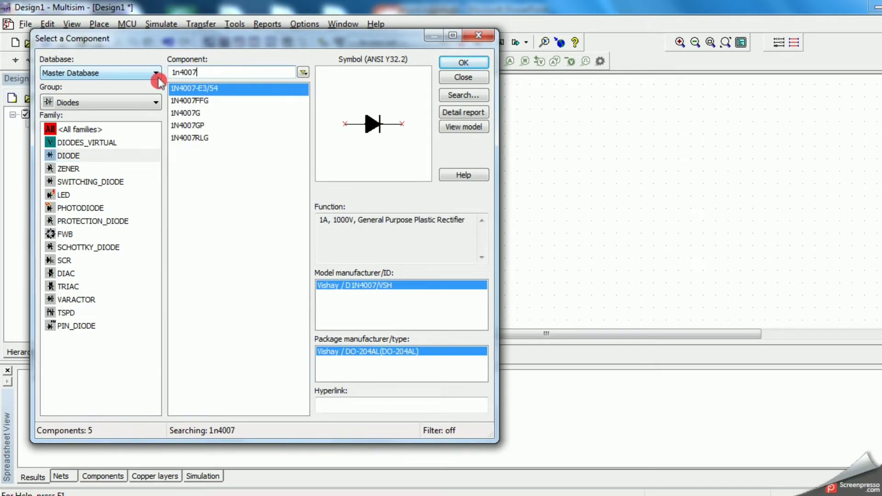
{"action": "left_click", "coordinate": [176, 104]}
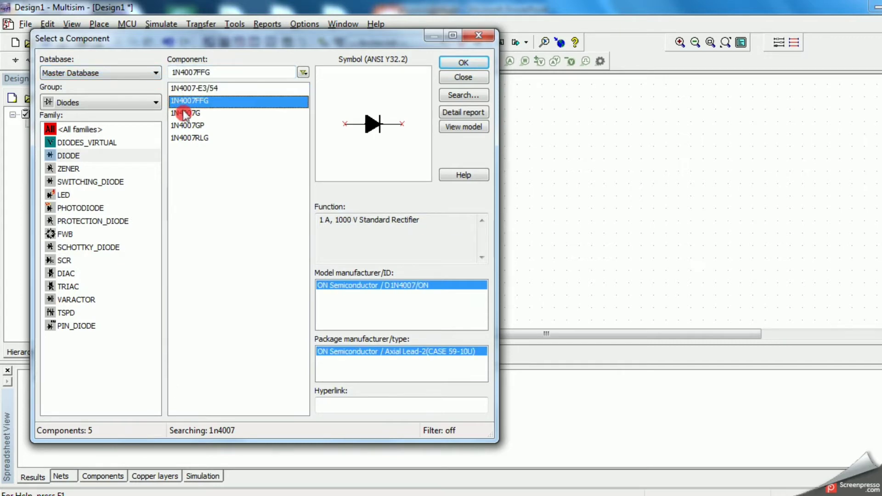
{"action": "left_click", "coordinate": [177, 113]}
{"action": "left_click", "coordinate": [463, 62]}
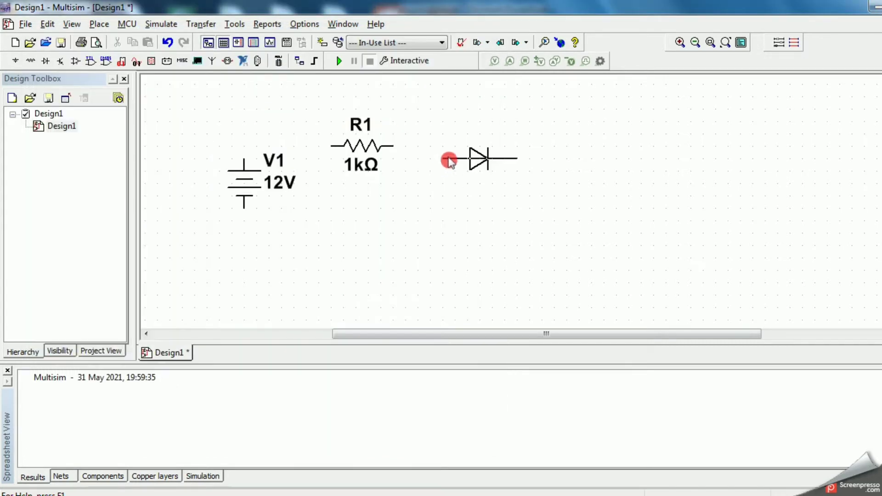
{"action": "left_click", "coordinate": [454, 153]}
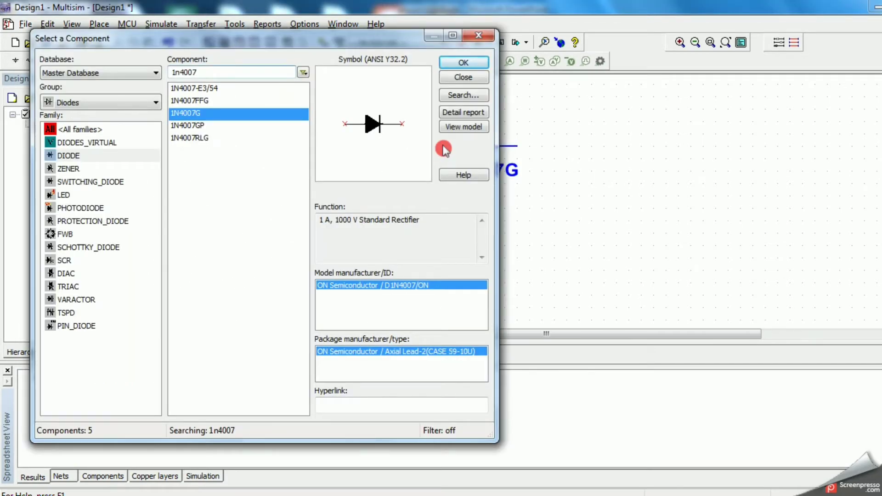
Place a VOLTMETER_H from the Indicators group directly below the diode
{"action": "left_click", "coordinate": [146, 105]}
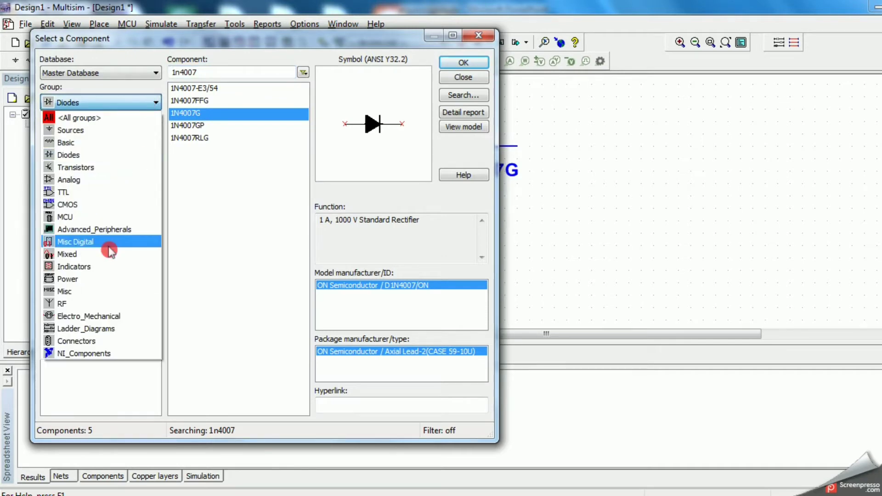
{"action": "left_click", "coordinate": [91, 266]}
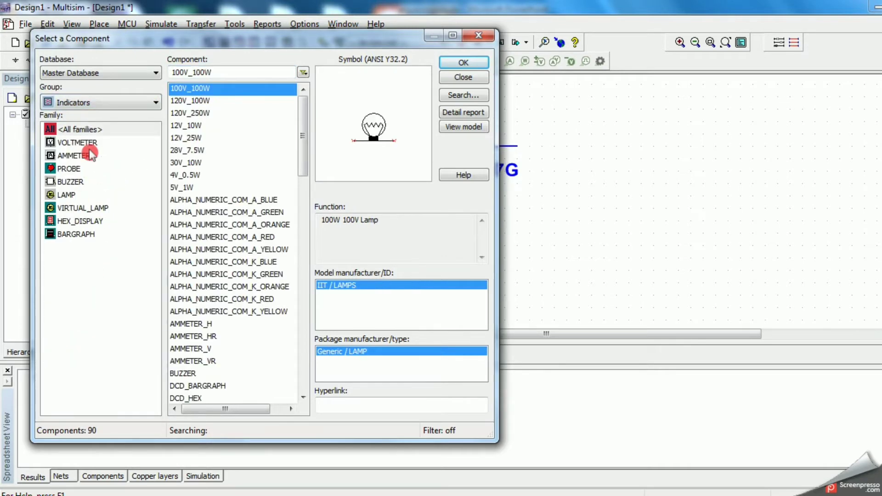
{"action": "left_click", "coordinate": [90, 144]}
{"action": "left_click", "coordinate": [464, 62]}
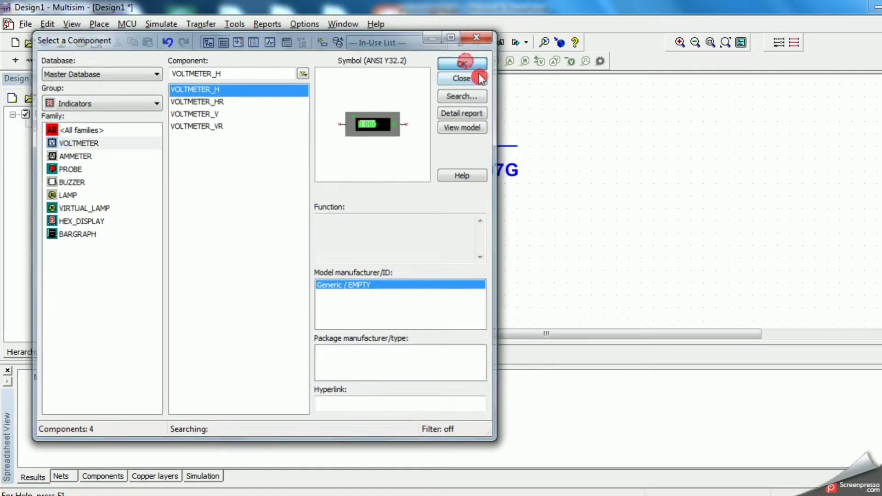
{"action": "left_click", "coordinate": [409, 233]}
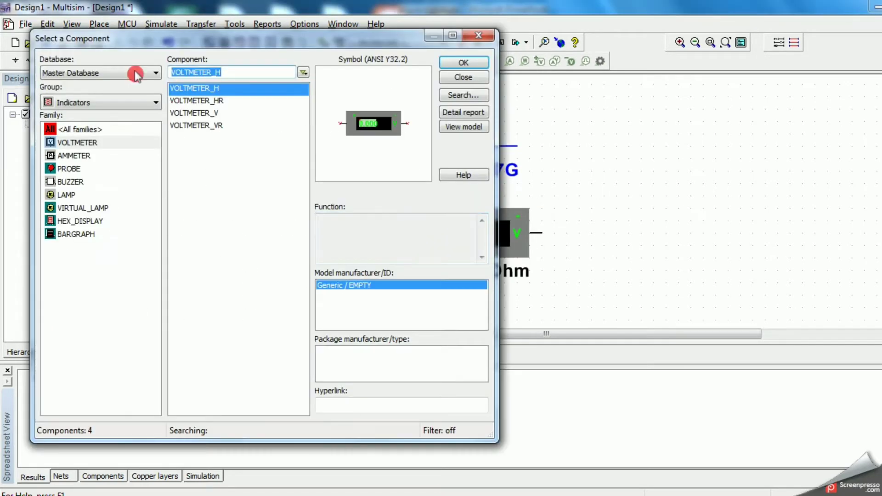
Place an AMMETER_H from the AMMETER family beyond the diode's cathode, in line with the diode
{"action": "left_click", "coordinate": [87, 157]}
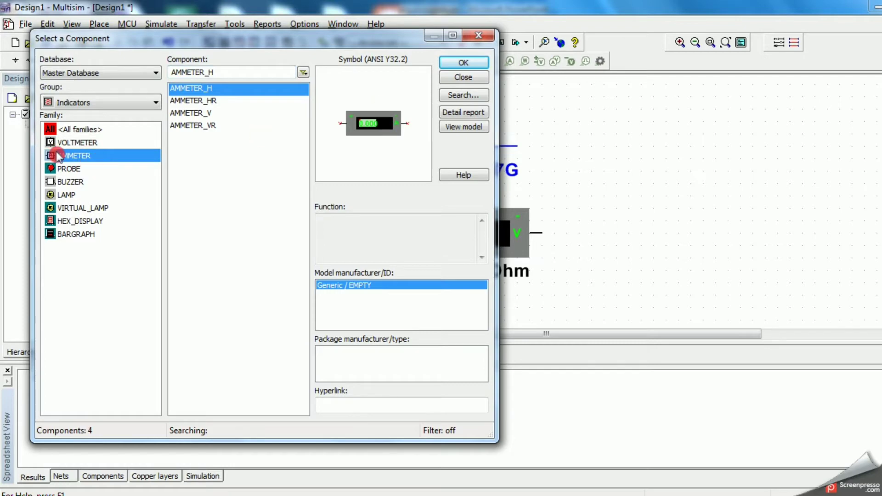
{"action": "left_click", "coordinate": [456, 59]}
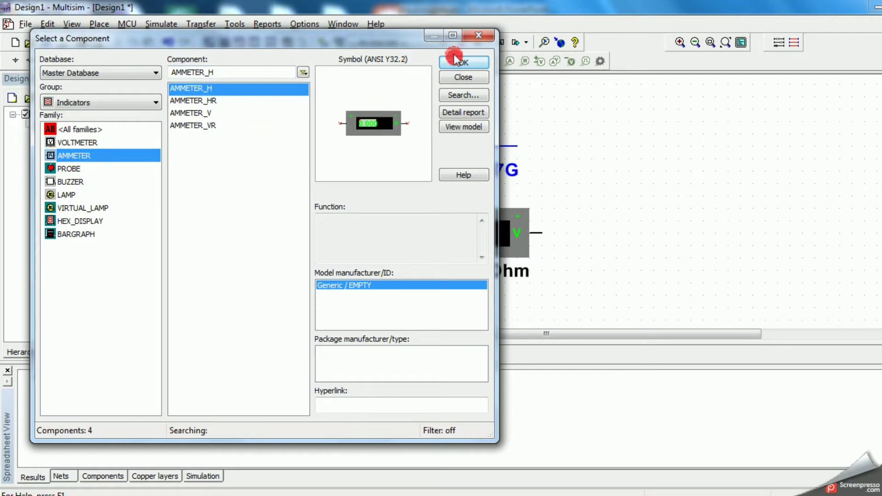
{"action": "left_click", "coordinate": [457, 62]}
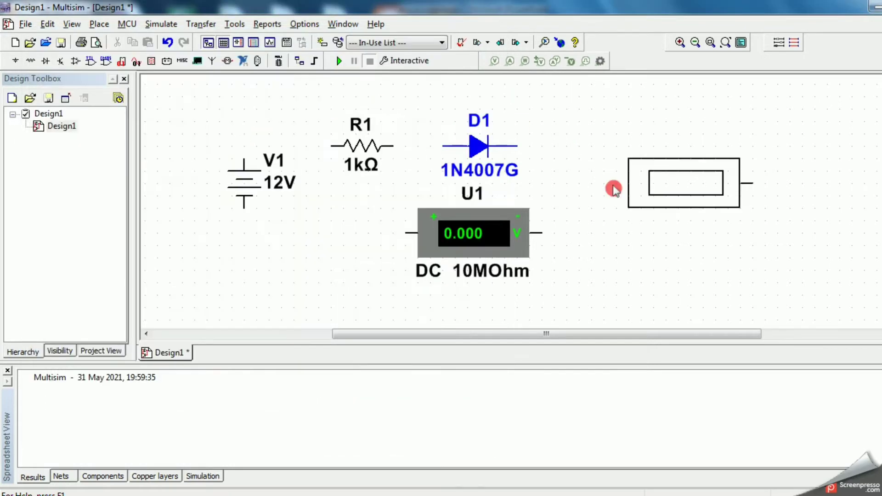
{"action": "left_click", "coordinate": [567, 145]}
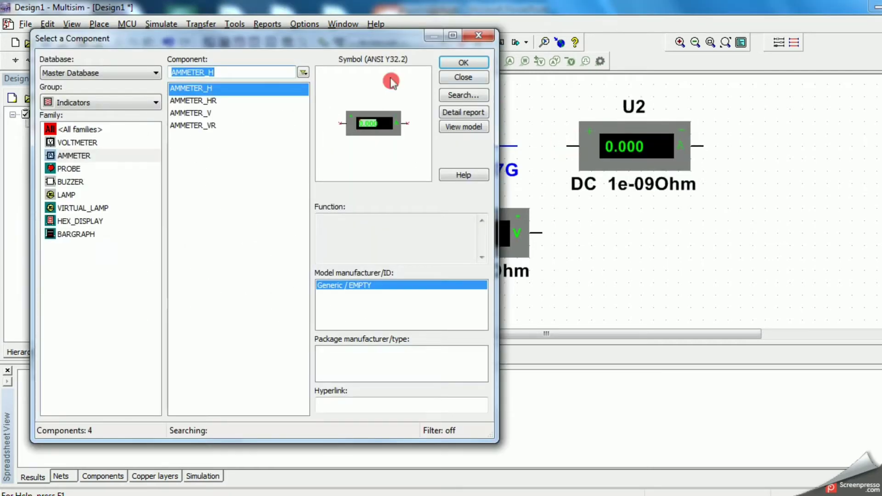
Place a GROUND from the POWER_SOURCES family of the Sources group below the voltmeter and finish adding components
{"action": "left_click", "coordinate": [137, 102]}
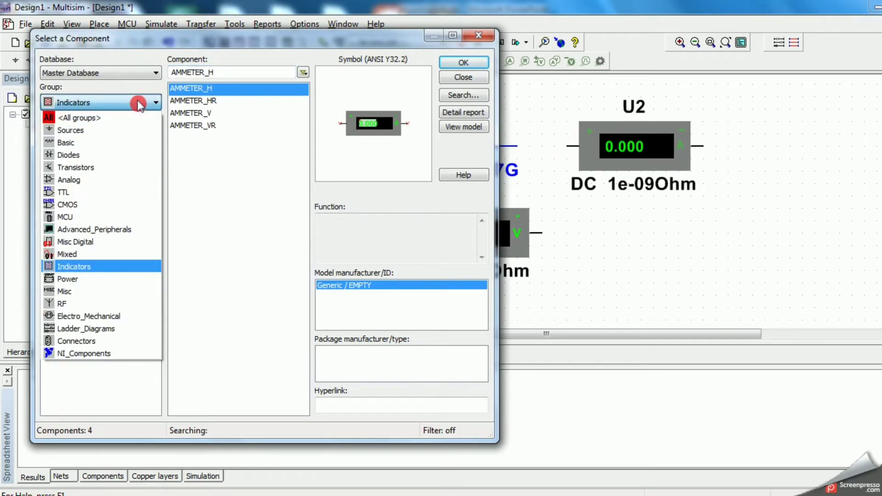
{"action": "left_click", "coordinate": [87, 130]}
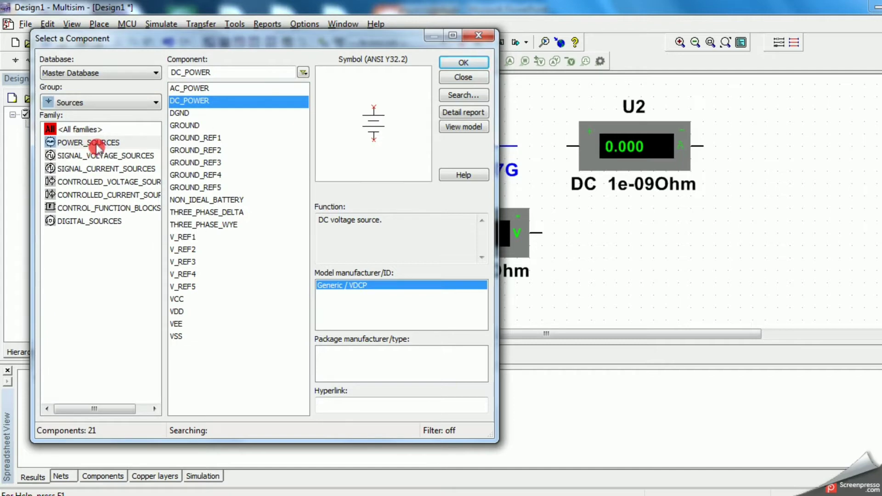
{"action": "left_click", "coordinate": [97, 145]}
{"action": "left_click", "coordinate": [185, 125]}
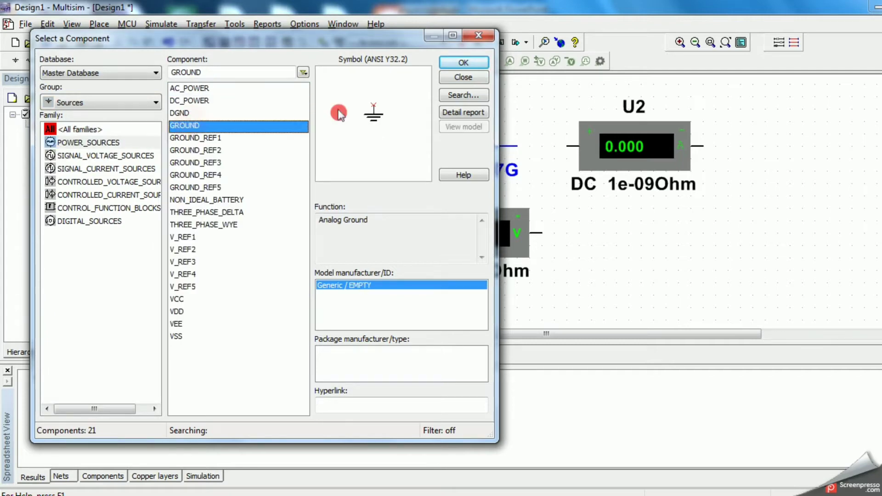
{"action": "left_click", "coordinate": [487, 63]}
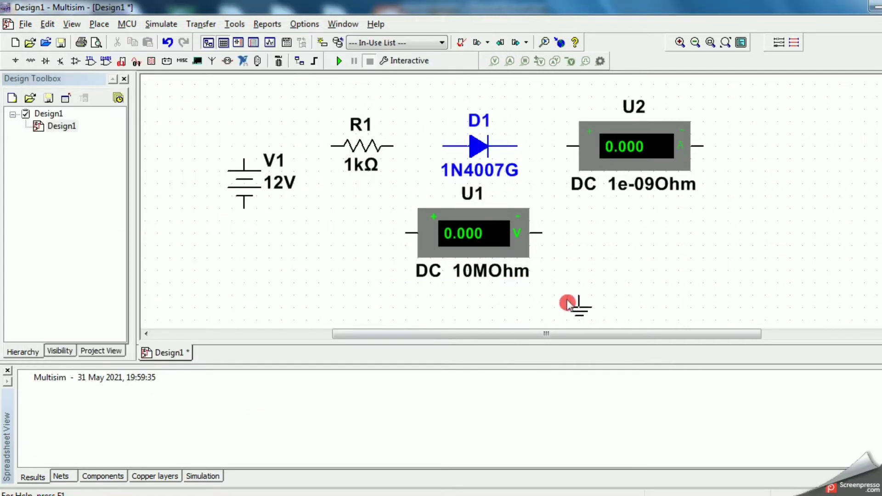
{"action": "left_click", "coordinate": [426, 301]}
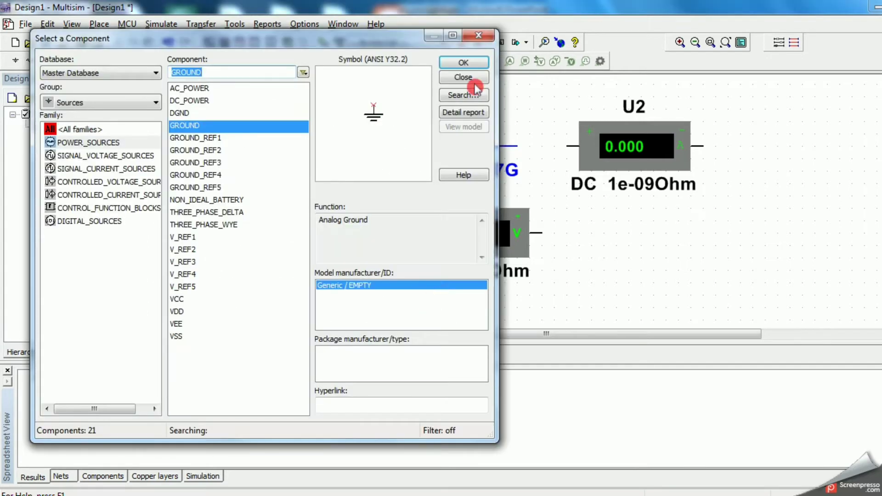
{"action": "left_click", "coordinate": [478, 35]}
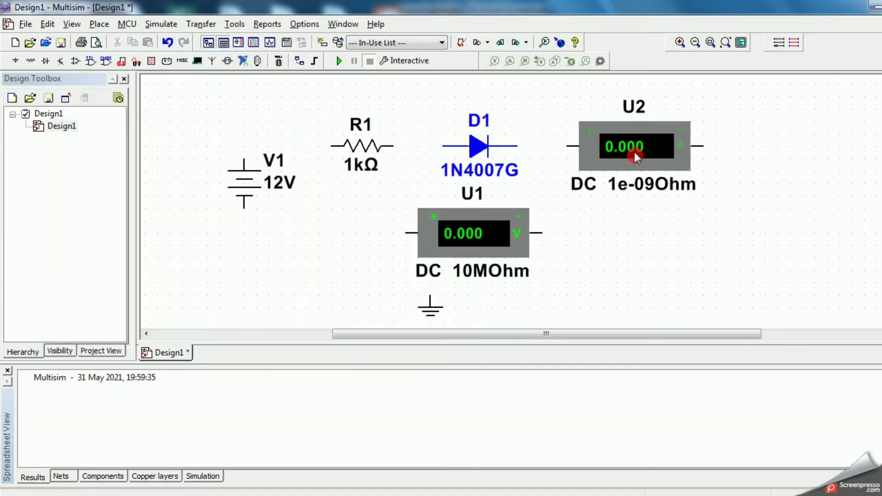
Check the reference circuit in PowerPoint, and wire the source's positive terminal through the resistor to the diode's anode in Multisim
{"action": "key", "text": "alt+Tab"}
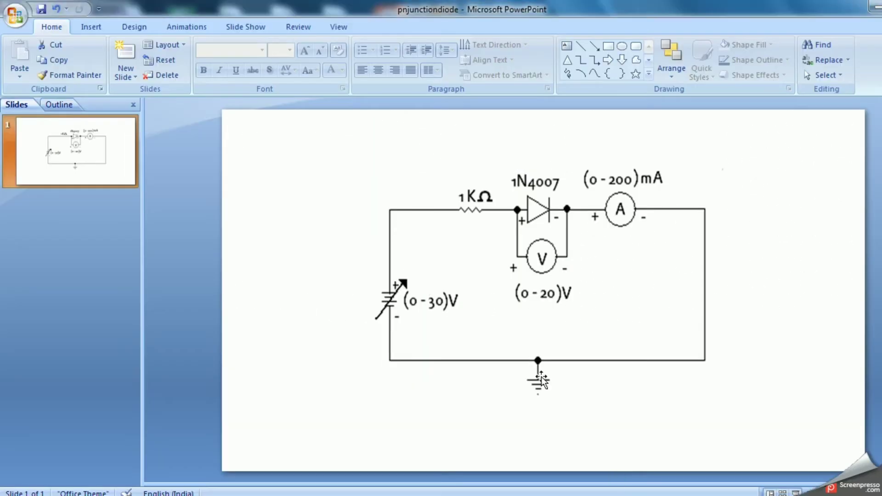
{"action": "key", "text": "alt+Tab"}
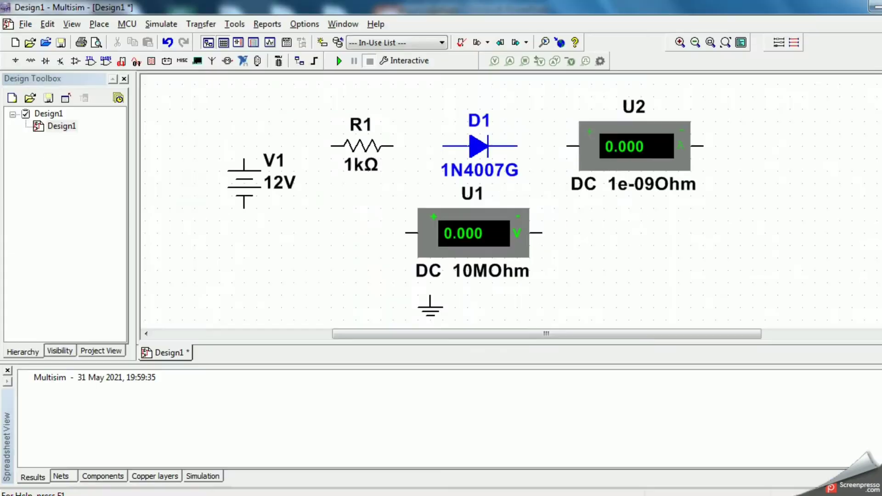
{"action": "left_click", "coordinate": [243, 157]}
{"action": "left_click", "coordinate": [328, 148]}
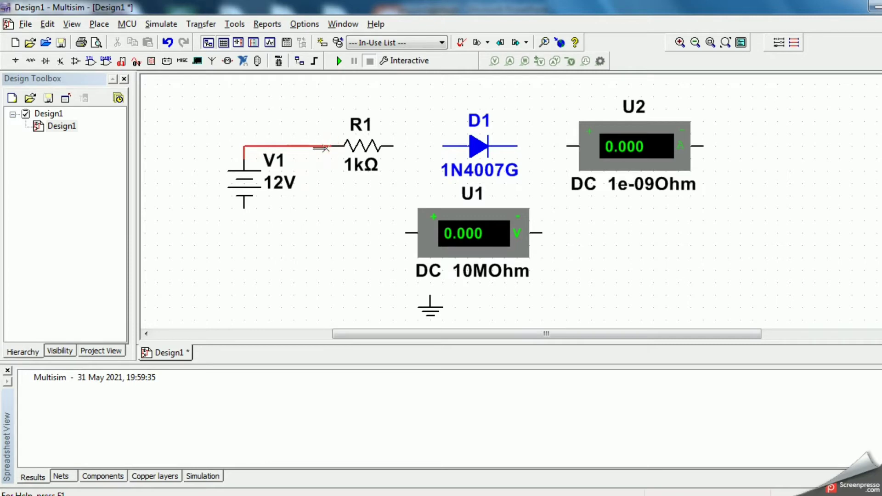
{"action": "left_click", "coordinate": [388, 151]}
{"action": "left_click", "coordinate": [391, 145]}
{"action": "left_click", "coordinate": [440, 146]}
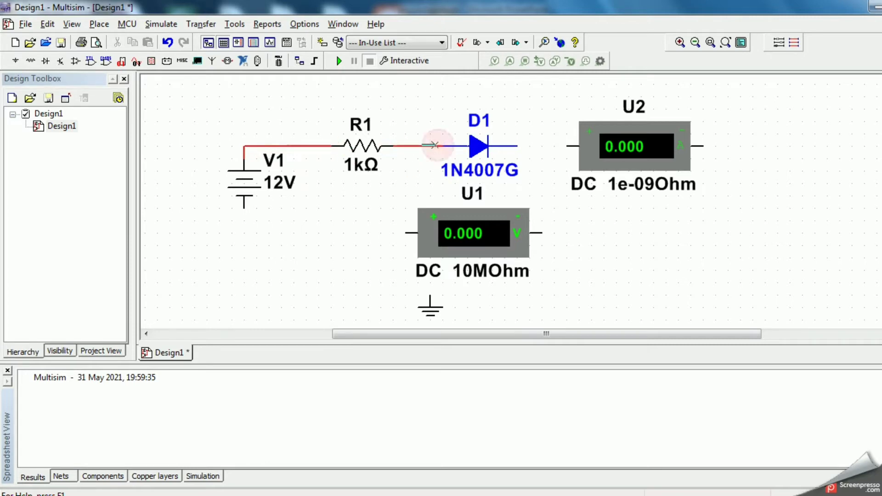
Wire the voltmeter in parallel with the diode, its positive terminal to the anode side and its negative terminal to the cathode
{"action": "left_click", "coordinate": [408, 243]}
{"action": "left_click", "coordinate": [405, 234]}
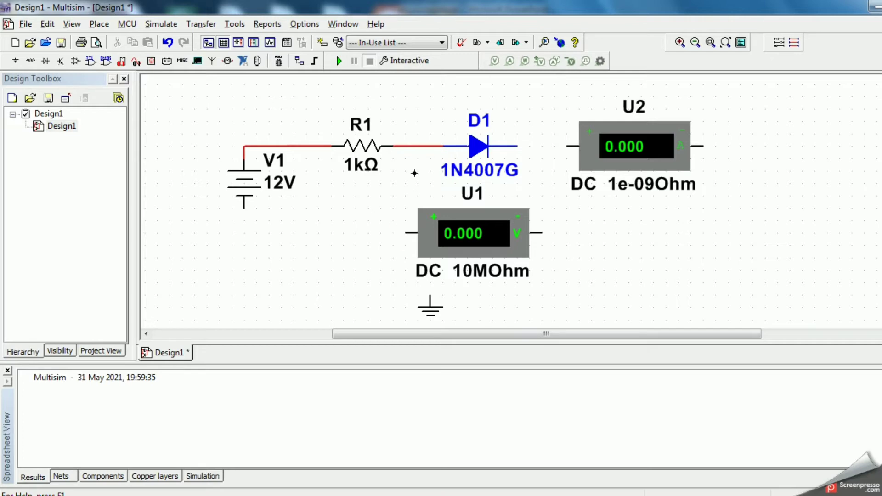
{"action": "left_click", "coordinate": [416, 147]}
{"action": "left_click_drag", "start_coordinate": [416, 148], "coordinate": [429, 147]}
{"action": "left_click", "coordinate": [534, 222]}
{"action": "left_click", "coordinate": [541, 232]}
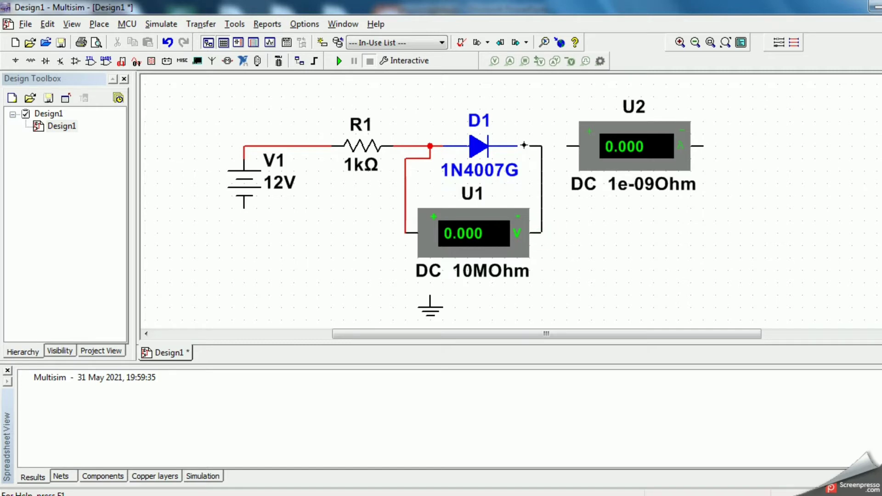
{"action": "left_click", "coordinate": [515, 145]}
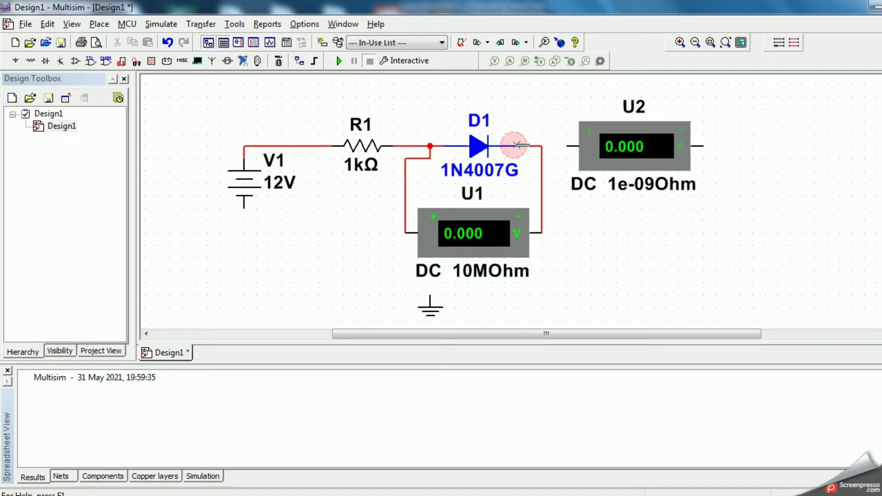
Connect the ammeter's positive terminal to the diode's cathode and its negative terminal to the source's negative terminal
{"action": "left_click", "coordinate": [567, 145]}
{"action": "left_click", "coordinate": [533, 147]}
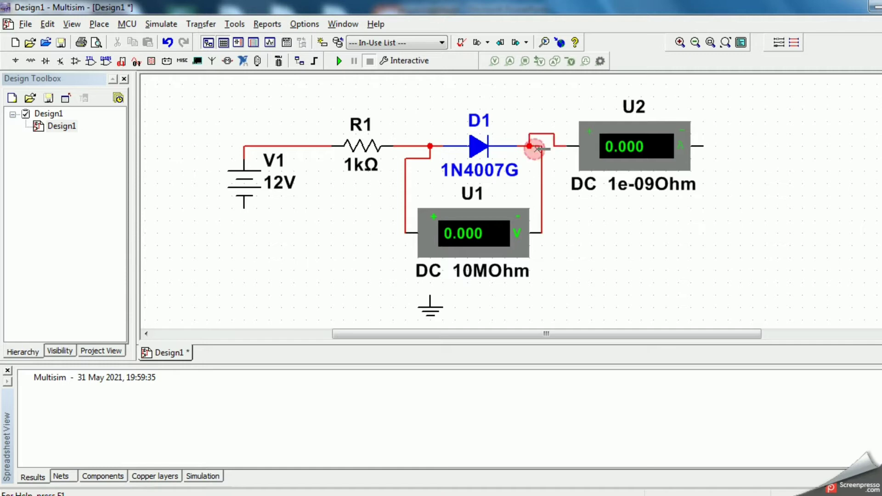
{"action": "left_click", "coordinate": [244, 204]}
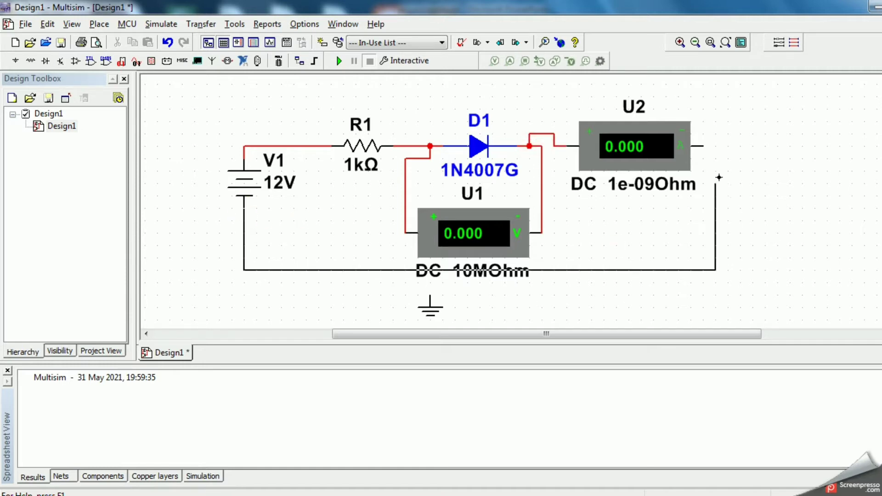
{"action": "left_click", "coordinate": [703, 147]}
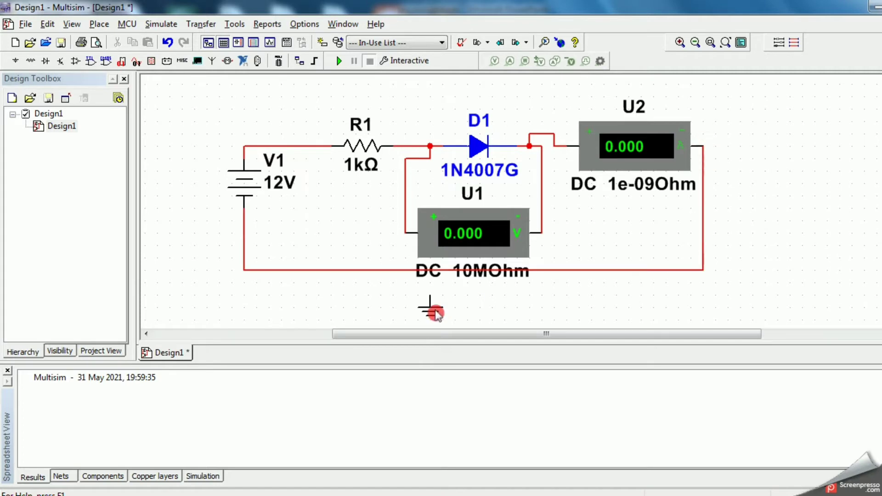
Move the ground symbol onto the return wire between the source and the ammeter so it connects to the circuit
{"action": "left_click", "coordinate": [430, 298]}
{"action": "left_click", "coordinate": [352, 286]}
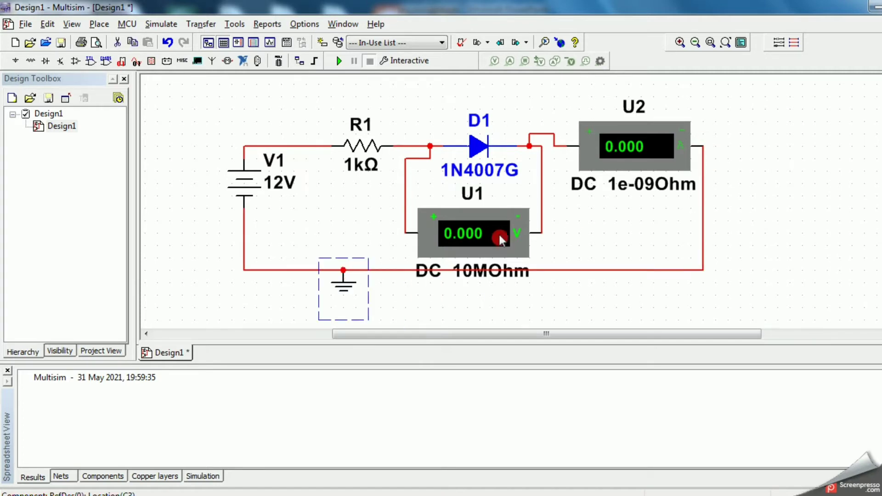
Set the DC source V1 to 0 V and run the interactive simulation
{"action": "scroll", "coordinate": [577, 224], "scroll_direction": "up", "scroll_amount": 2}
{"action": "scroll", "coordinate": [578, 224], "scroll_direction": "down", "scroll_amount": 2}
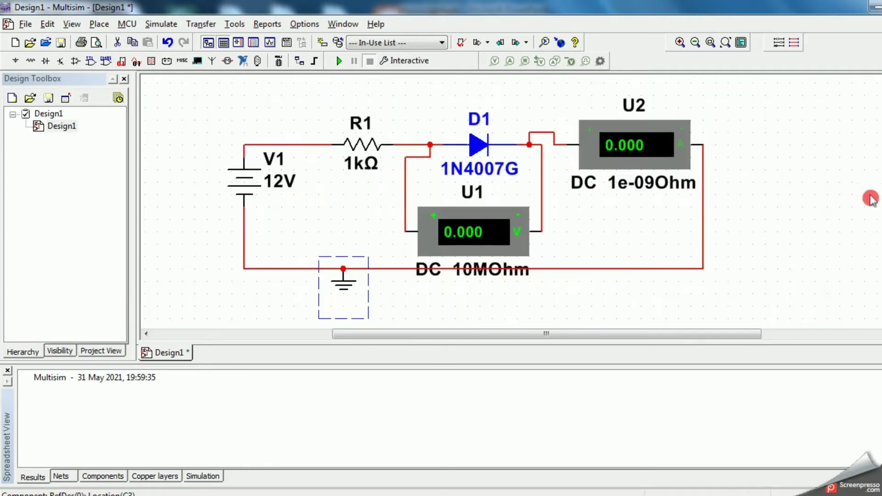
{"action": "left_click_drag", "start_coordinate": [693, 335], "coordinate": [723, 335]}
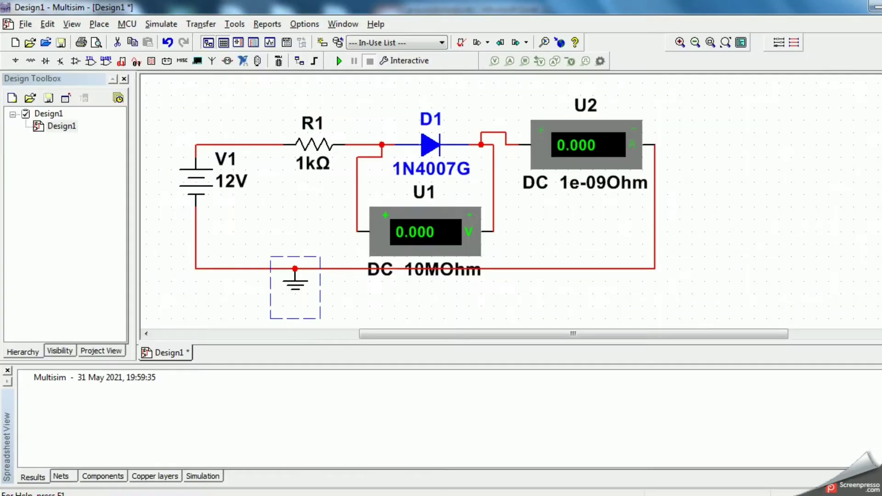
{"action": "double_click", "coordinate": [197, 186]}
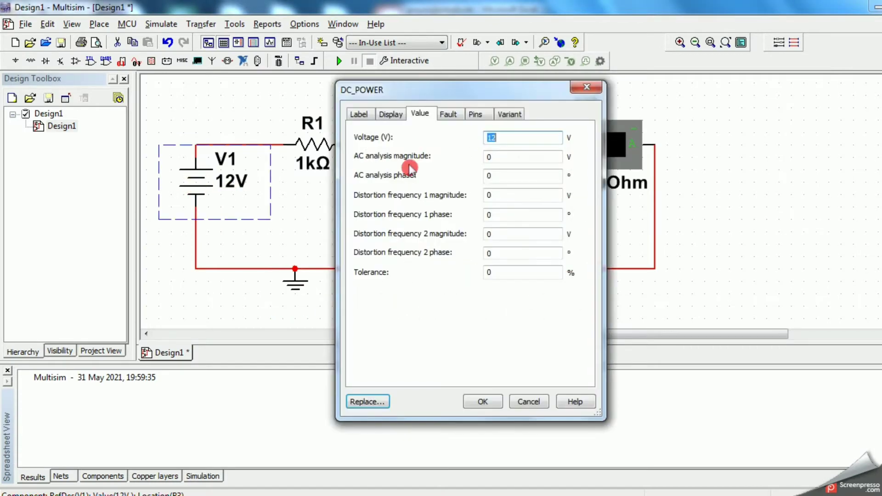
{"action": "type", "text": "0"}
{"action": "left_click", "coordinate": [483, 402]}
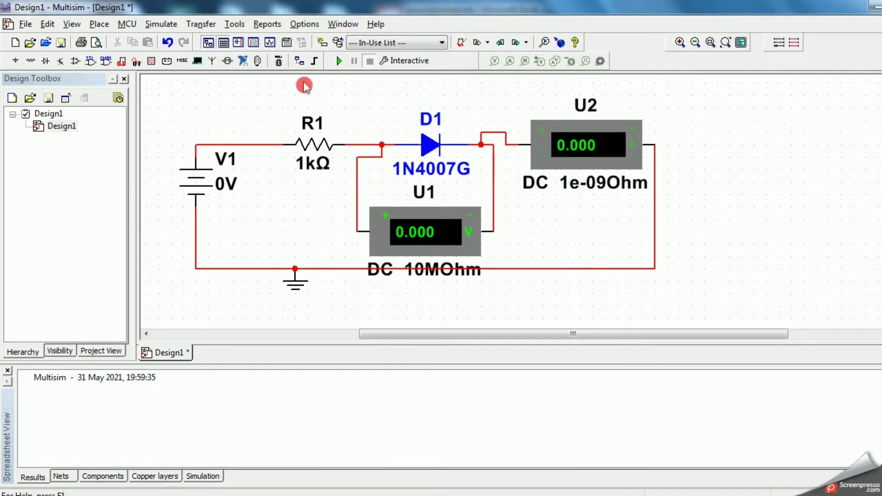
{"action": "left_click", "coordinate": [339, 61]}
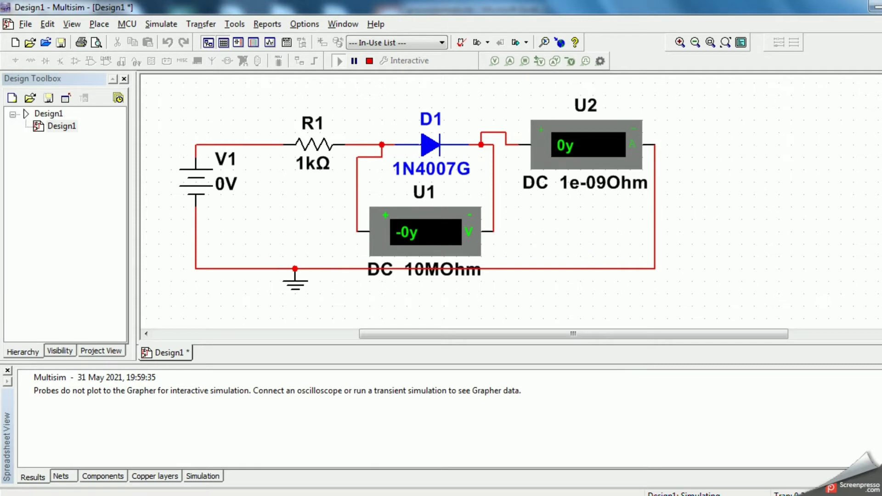
Switch to the Excel table and enter 0 for both forward voltage and forward current in the 0 V supply row
{"action": "key", "text": "alt+Tab"}
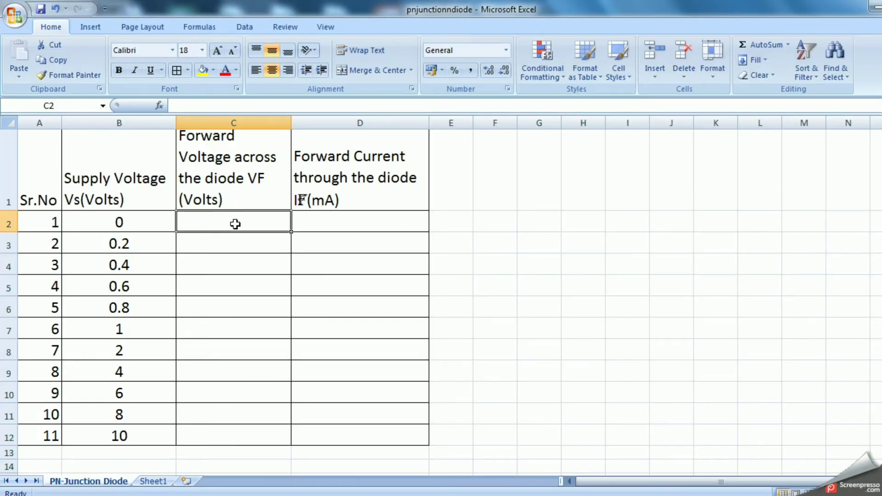
{"action": "type", "text": "0"}
{"action": "left_click", "coordinate": [342, 223]}
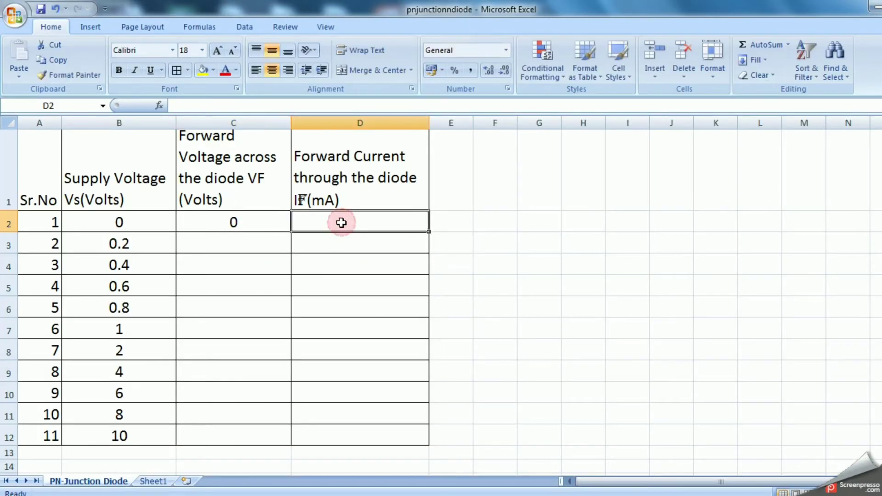
{"action": "type", "text": "0"}
{"action": "left_click", "coordinate": [267, 244]}
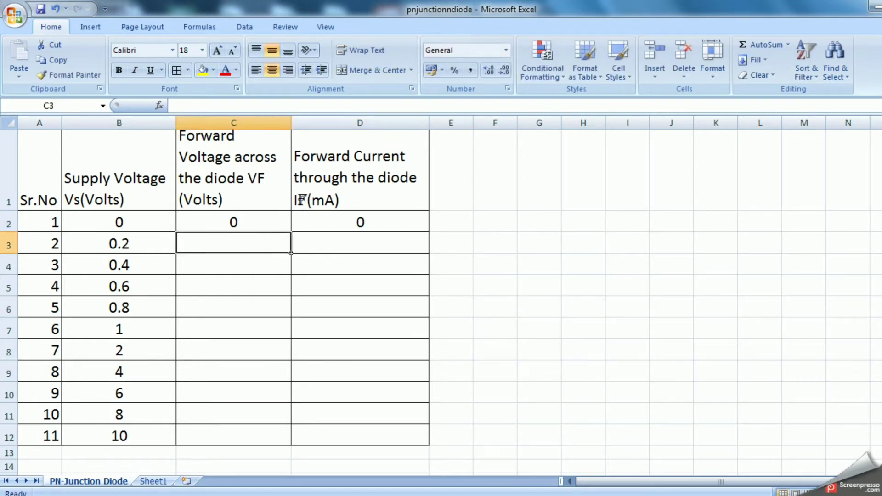
Return to Multisim, set the stopped circuit's source V1 to 0.2 V, and run the simulation
{"action": "key", "text": "alt+Tab"}
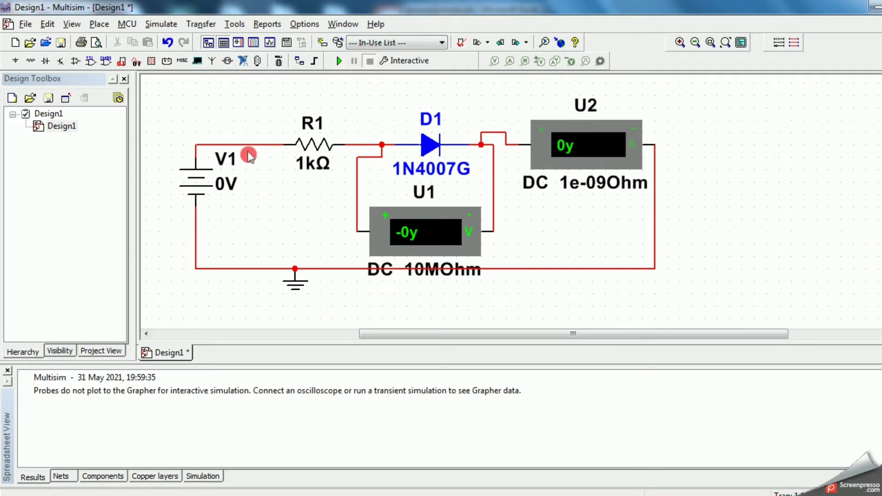
{"action": "double_click", "coordinate": [196, 181]}
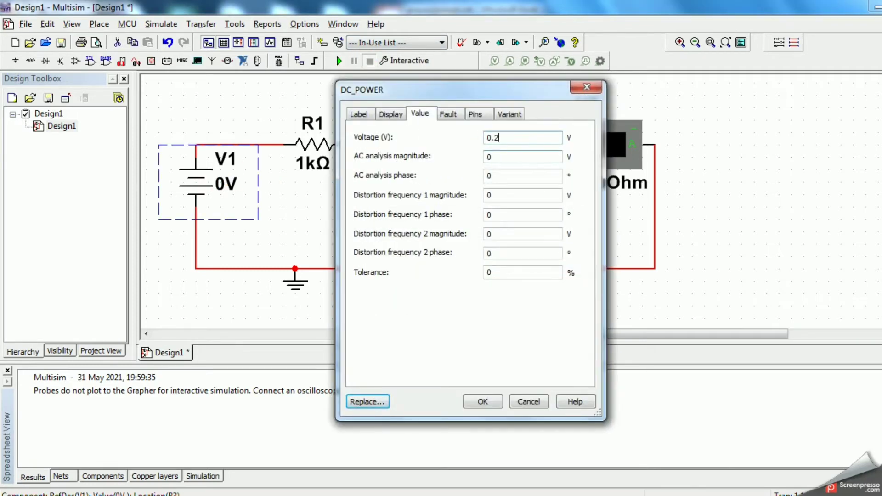
{"action": "left_click", "coordinate": [481, 401]}
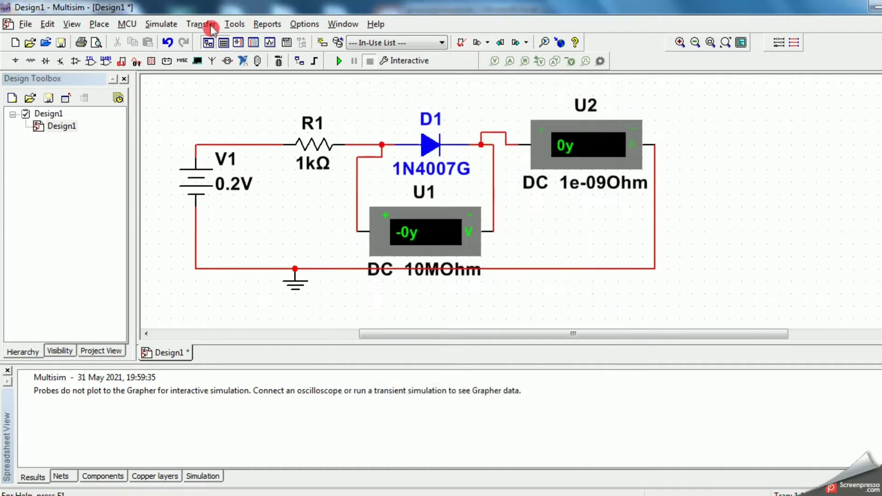
{"action": "left_click", "coordinate": [339, 62]}
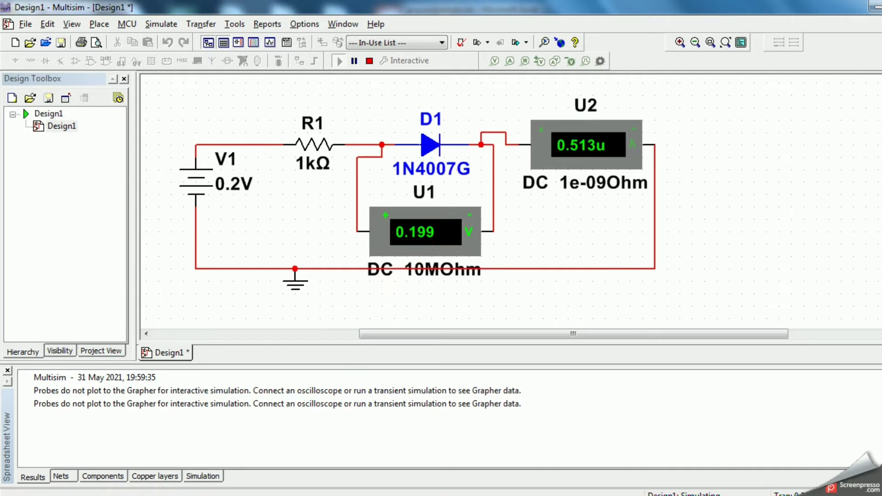
In the Excel table's 0.2 V supply row, record the meter readings as forward voltage 0.199 and forward current 0.000513 mA
{"action": "key", "text": "alt+Tab"}
{"action": "type", "text": "0"}
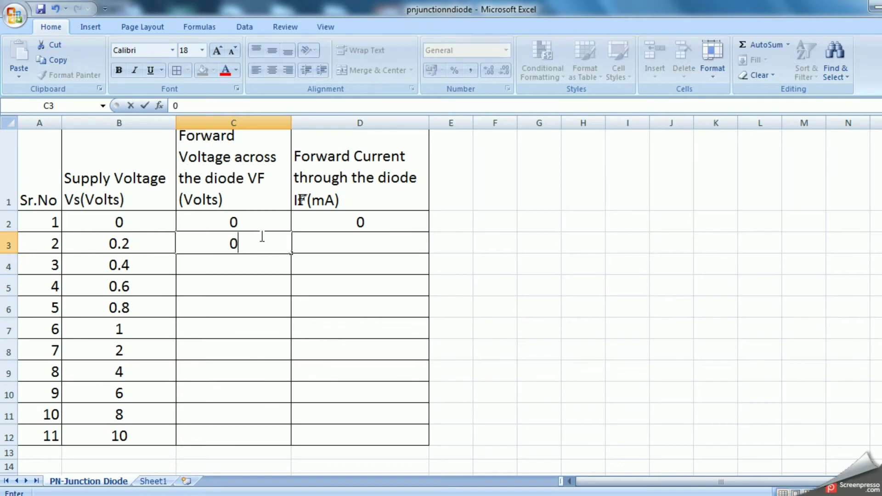
{"action": "type", "text": ".199"}
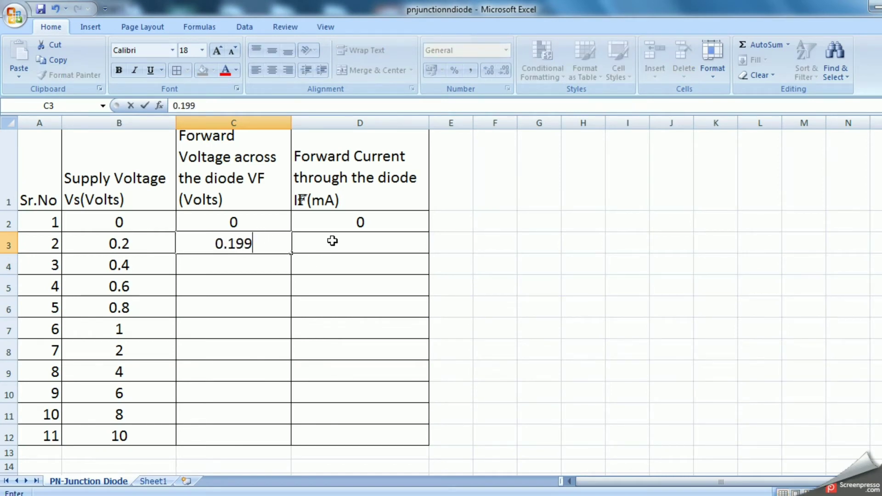
{"action": "left_click", "coordinate": [332, 240]}
{"action": "key", "text": "alt+Tab"}
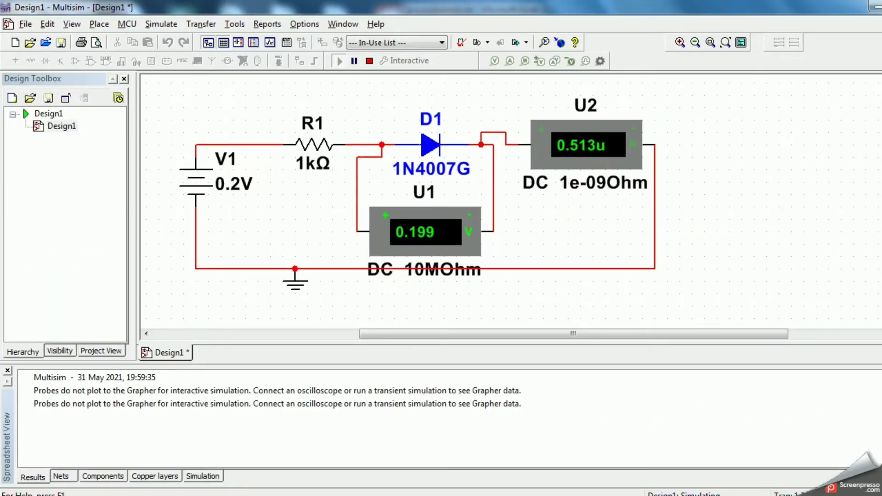
{"action": "key", "text": "alt+Tab"}
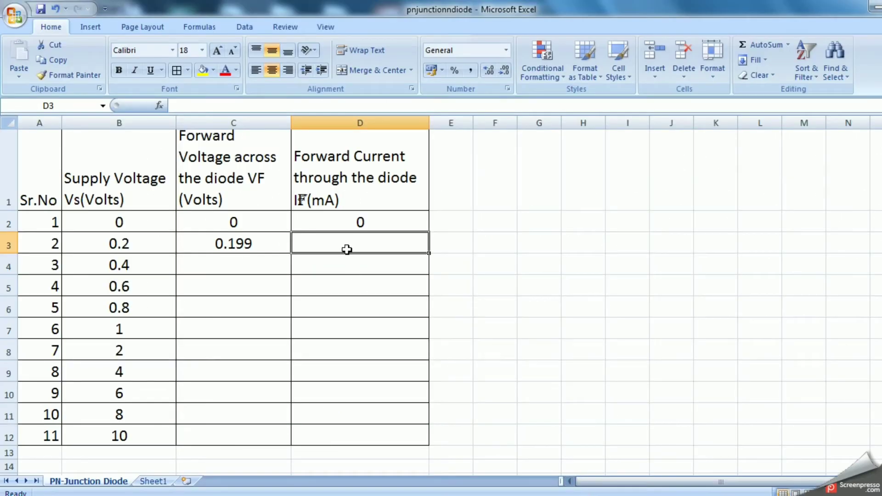
{"action": "type", "text": "0"}
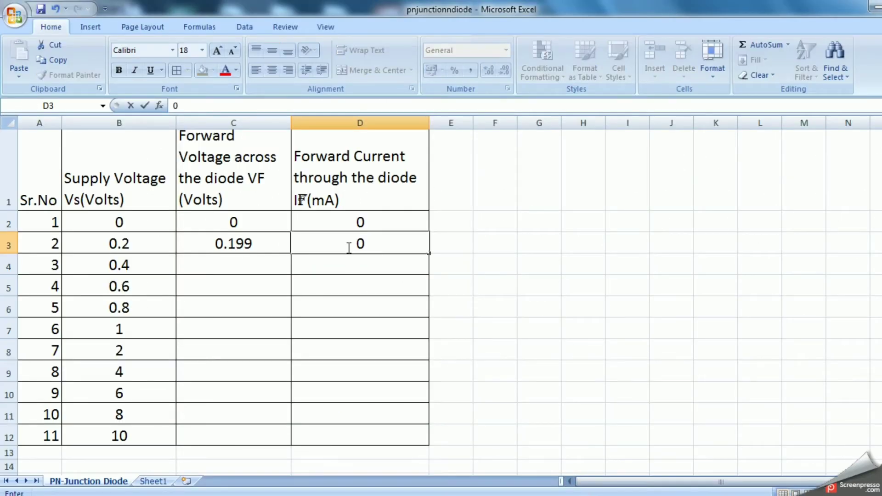
{"action": "type", "text": ".000"}
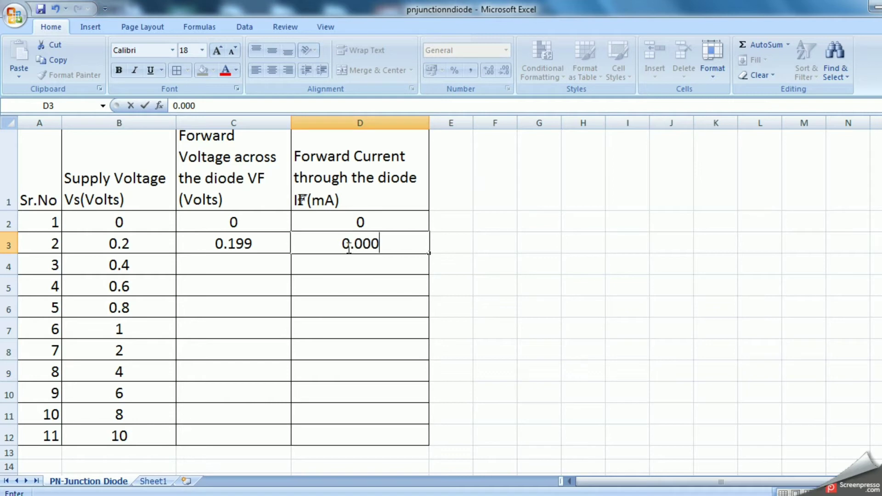
{"action": "type", "text": "513"}
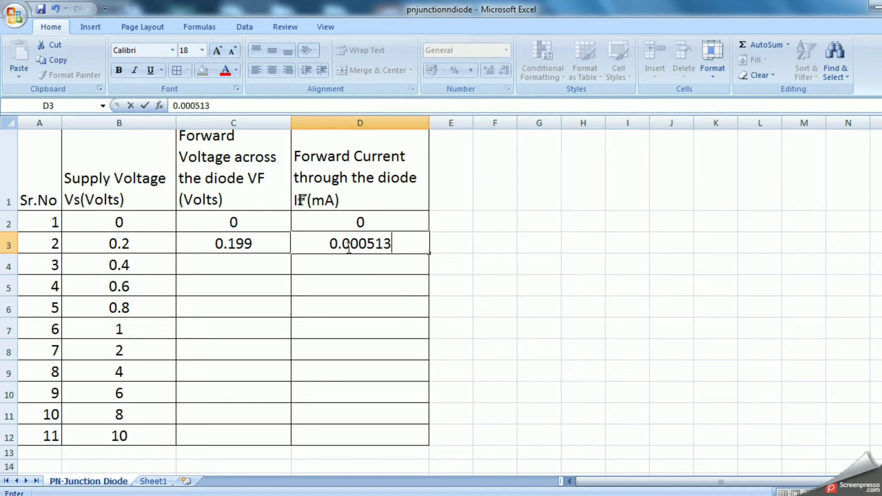
{"action": "left_click", "coordinate": [237, 259]}
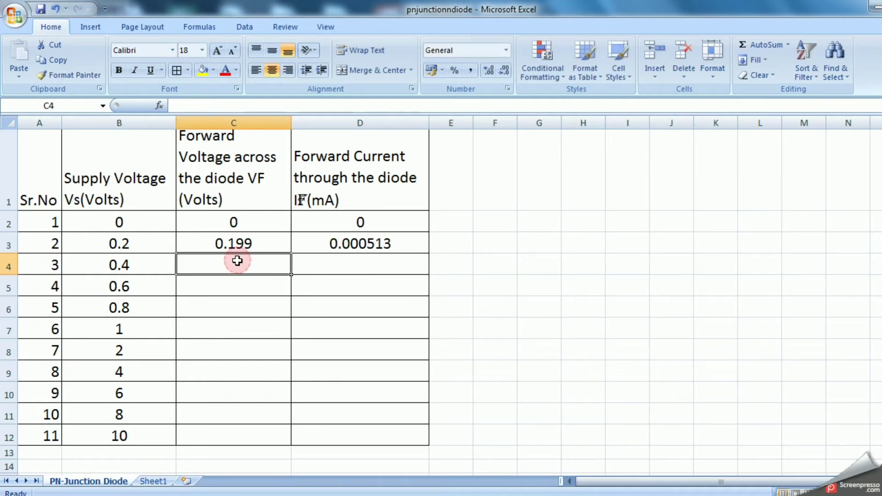
Return to Multisim, stop the simulation, set source V1 to 0.4 V, and run it again
{"action": "key", "text": "alt+Tab"}
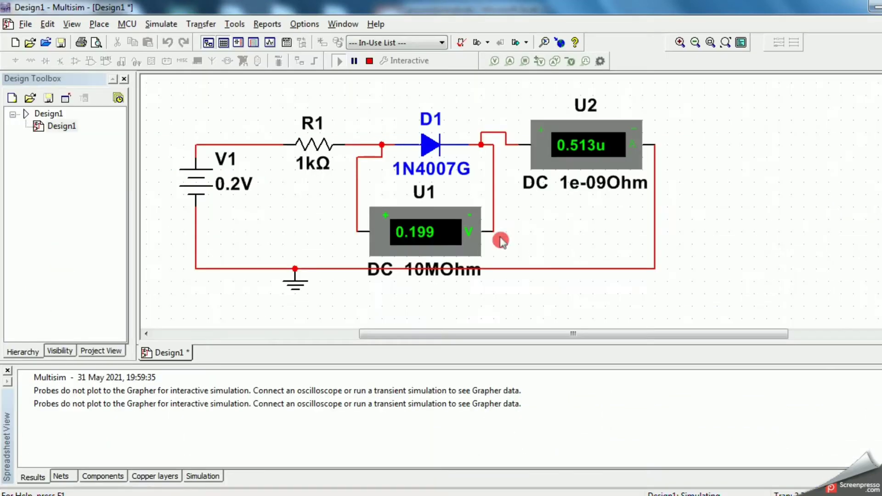
{"action": "left_click", "coordinate": [370, 61]}
{"action": "left_click", "coordinate": [323, 118]}
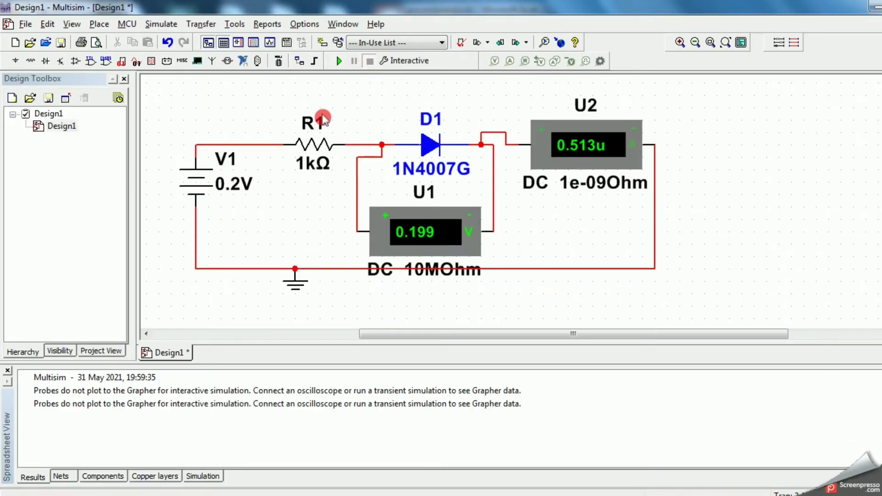
{"action": "double_click", "coordinate": [196, 186]}
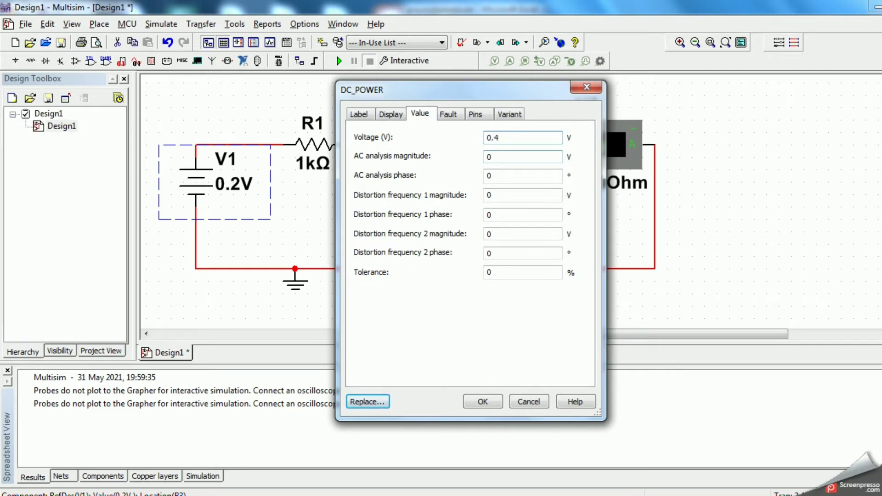
{"action": "left_click", "coordinate": [481, 401]}
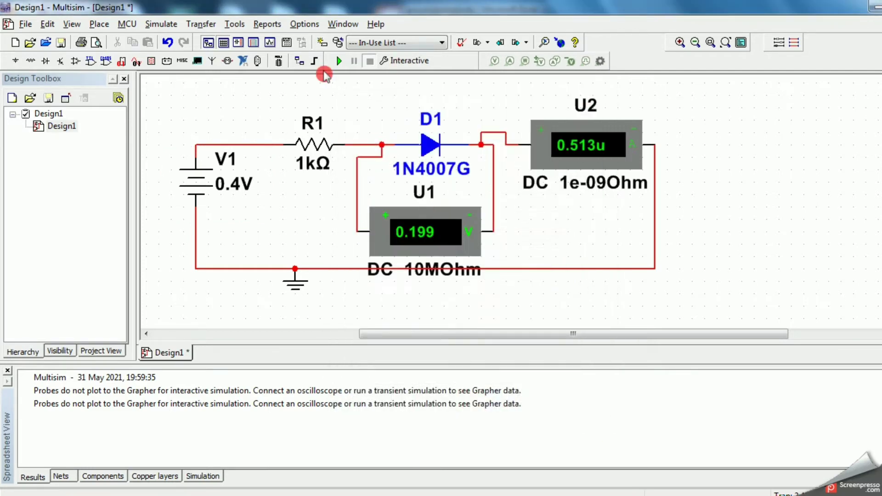
{"action": "left_click", "coordinate": [339, 60]}
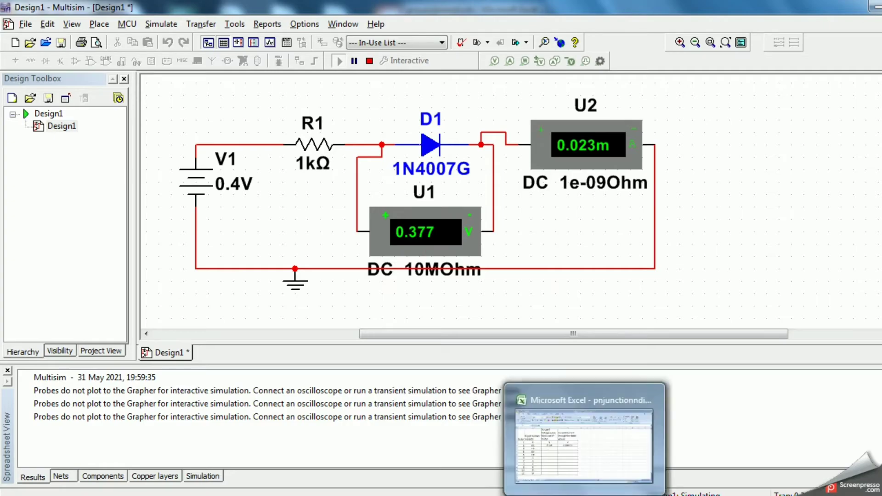
In the Excel table's 0.4 V supply row, record the meter readings as forward voltage 0.377 and forward current 0.023 mA
{"action": "left_click", "coordinate": [593, 420]}
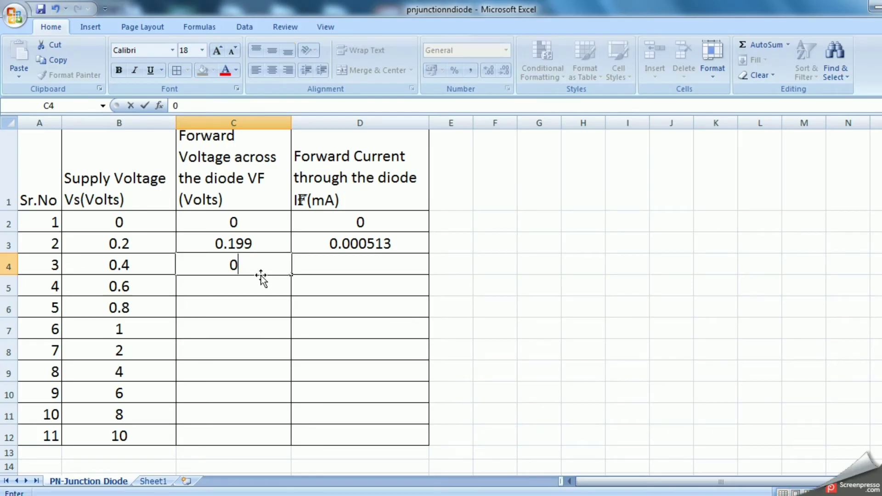
{"action": "type", "text": "377"}
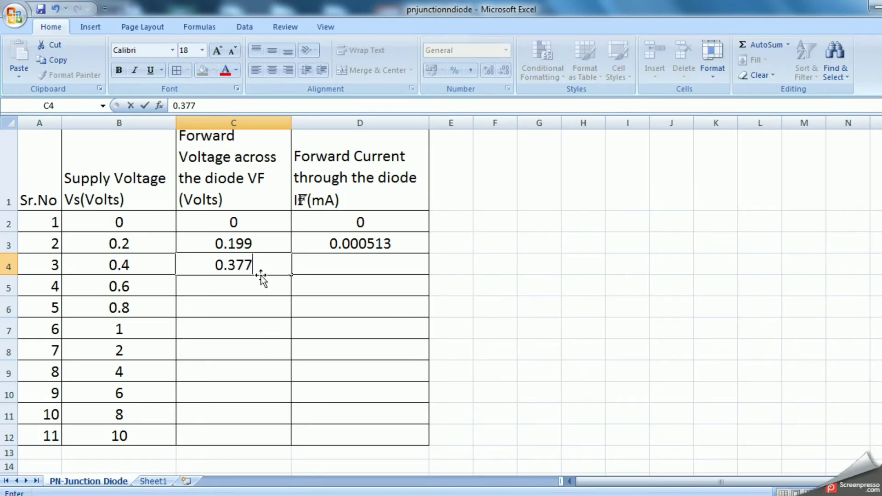
{"action": "left_click", "coordinate": [345, 257]}
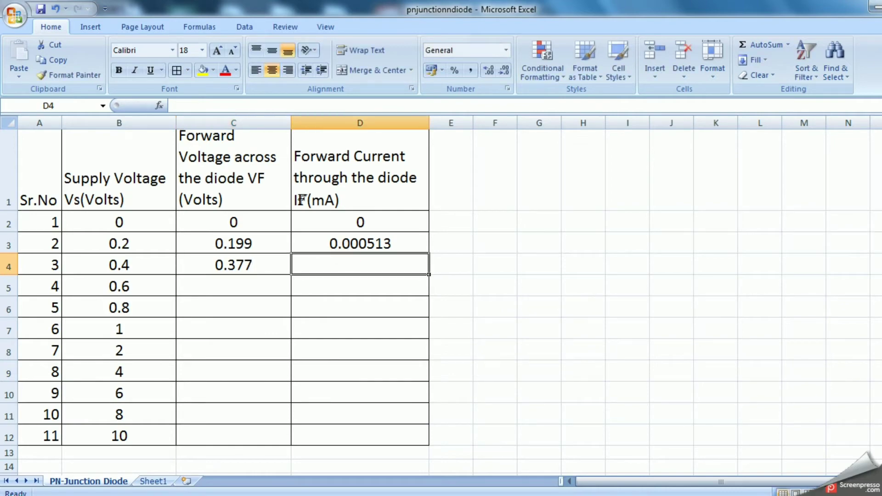
{"action": "key", "text": "alt+Tab"}
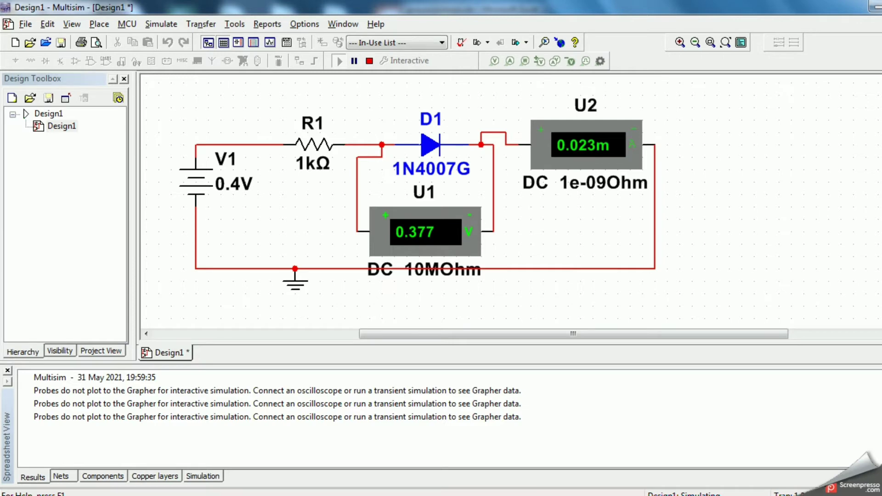
{"action": "key", "text": "alt+Tab"}
{"action": "type", "text": "0."}
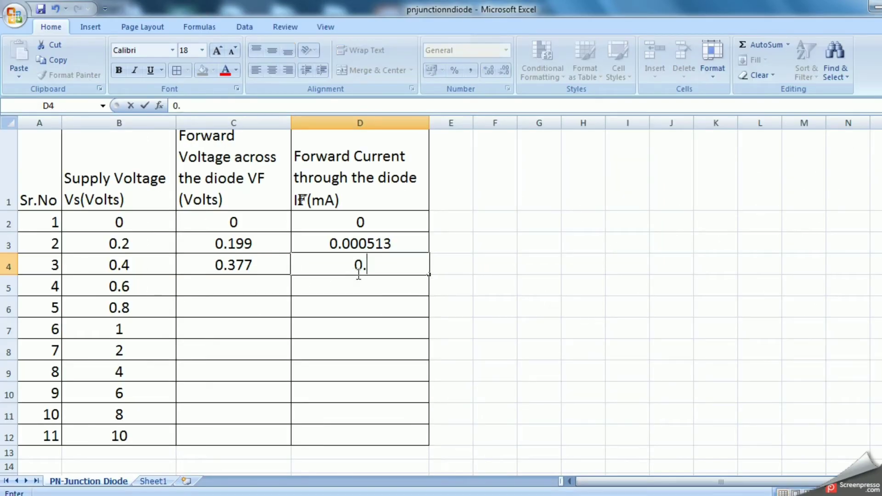
{"action": "type", "text": "023"}
{"action": "left_click", "coordinate": [256, 283]}
Return to Multisim, set source V1 to 0.6 V with the simulation stopped, and rerun the simulation
{"action": "key", "text": "alt+Tab"}
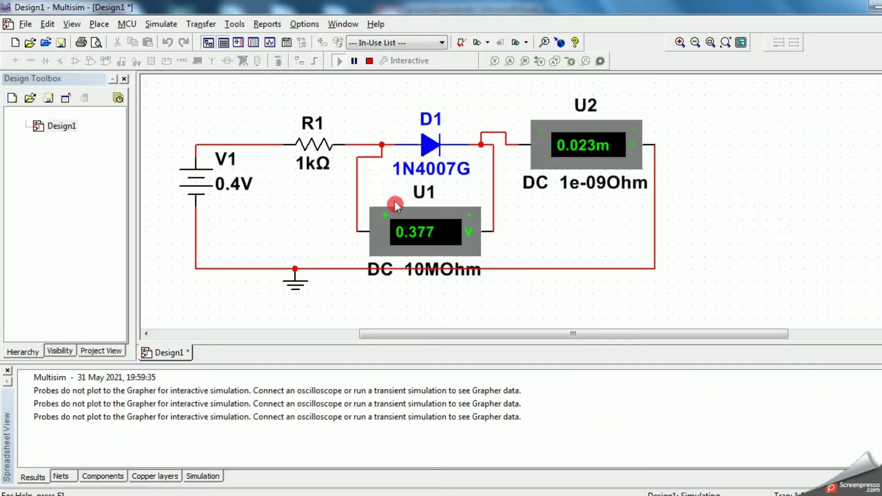
{"action": "double_click", "coordinate": [221, 186]}
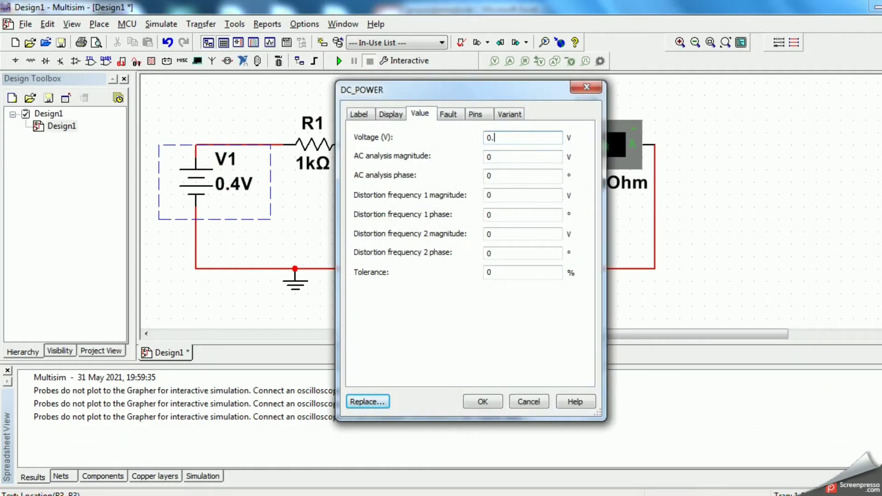
{"action": "type", "text": "0.6"}
{"action": "left_click", "coordinate": [479, 402]}
{"action": "left_click", "coordinate": [335, 63]}
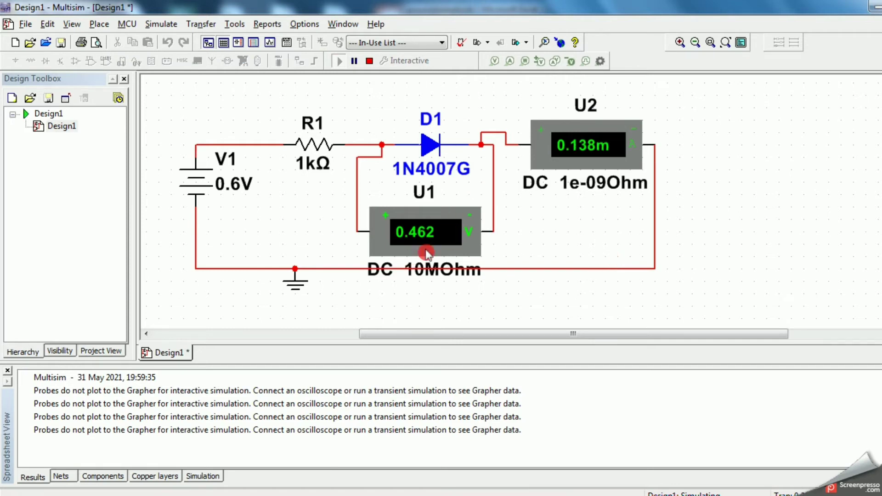
In the Excel table's 0.6 V supply row, record the meter readings as forward voltage 0.462 and forward current 0.138 mA
{"action": "key", "text": "alt+Tab"}
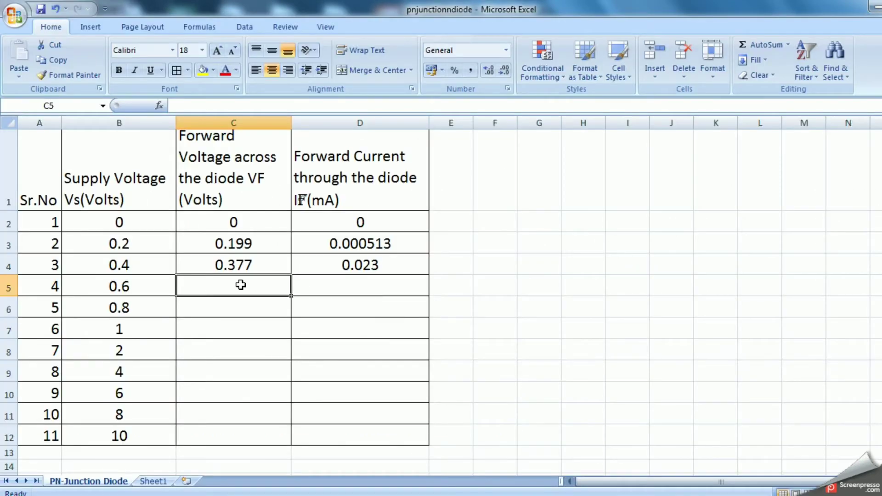
{"action": "type", "text": "0.462"}
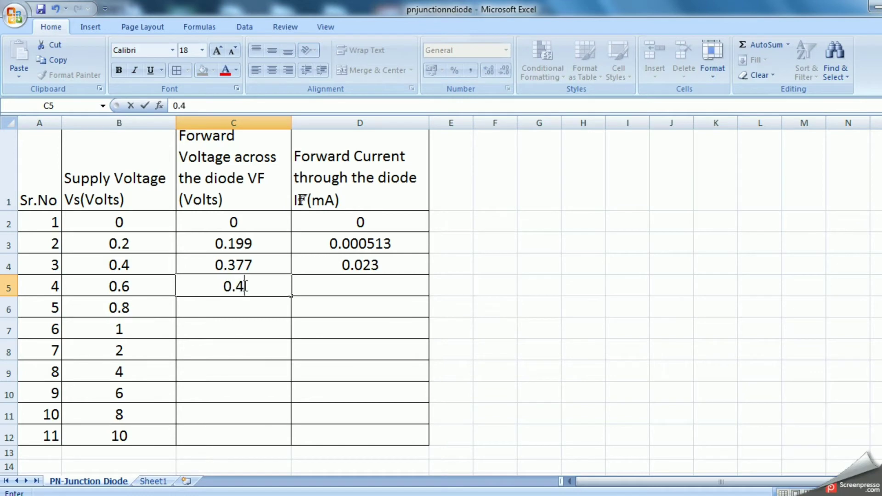
{"action": "left_click", "coordinate": [360, 281]}
{"action": "key", "text": "alt+Tab"}
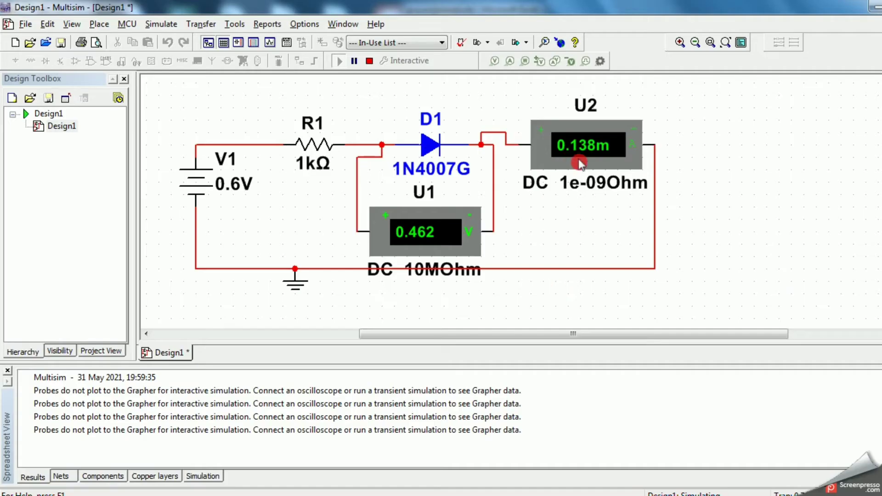
{"action": "key", "text": "alt+Tab"}
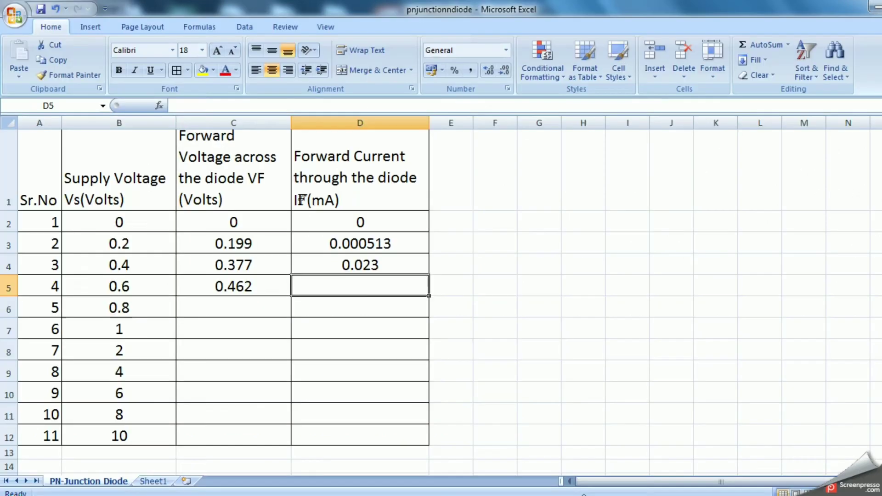
{"action": "type", "text": "0."}
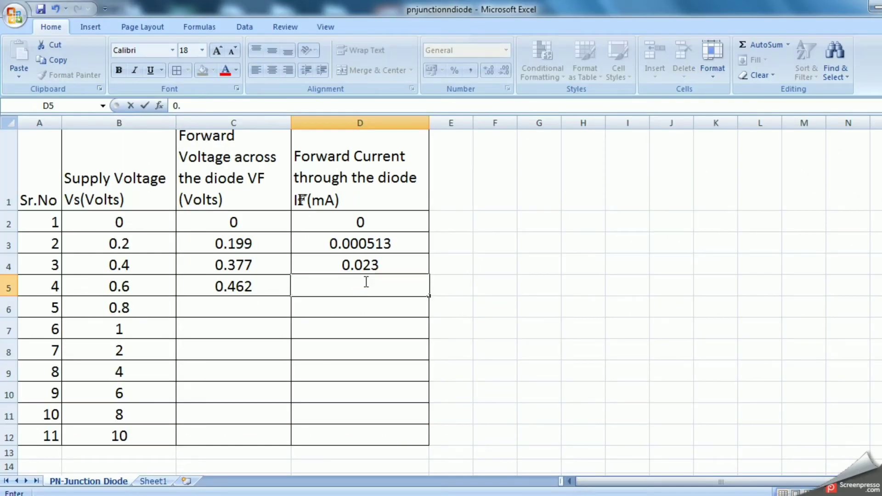
{"action": "type", "text": "138"}
{"action": "left_click", "coordinate": [219, 317]}
Return to Multisim, stop the simulation, set source V1 to 0.8 V, and run it again
{"action": "key", "text": "alt+Tab"}
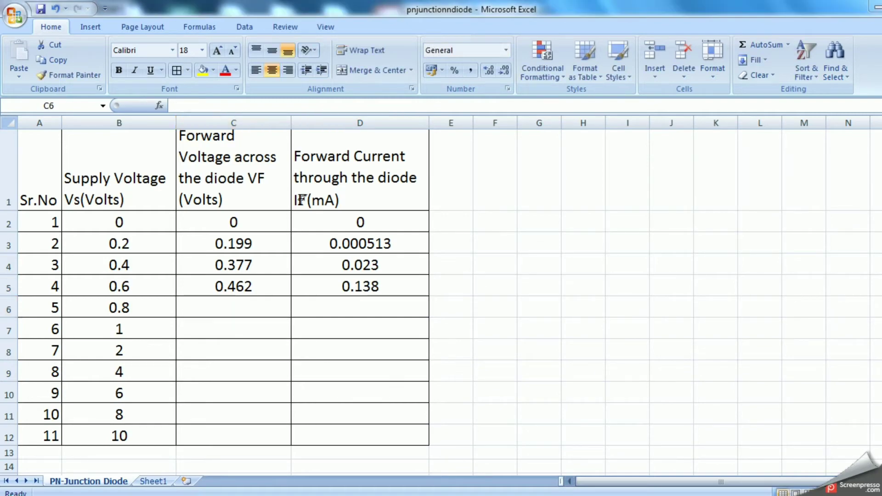
{"action": "left_click", "coordinate": [369, 61]}
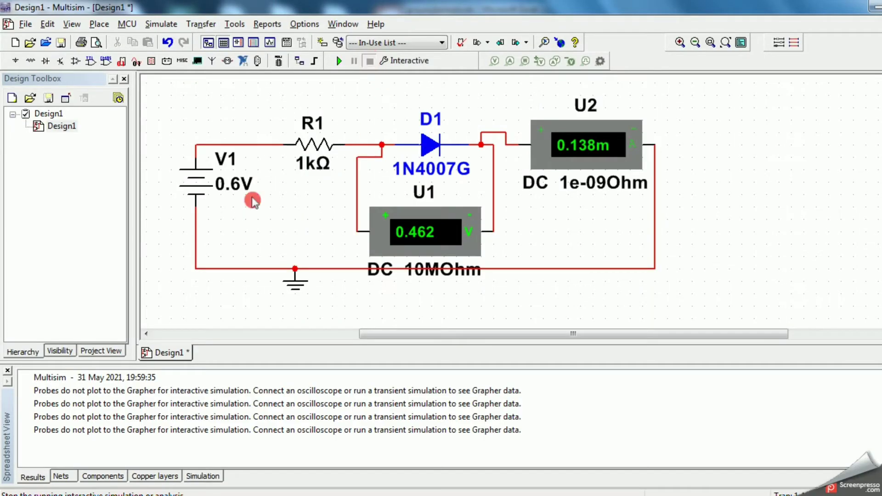
{"action": "double_click", "coordinate": [199, 184]}
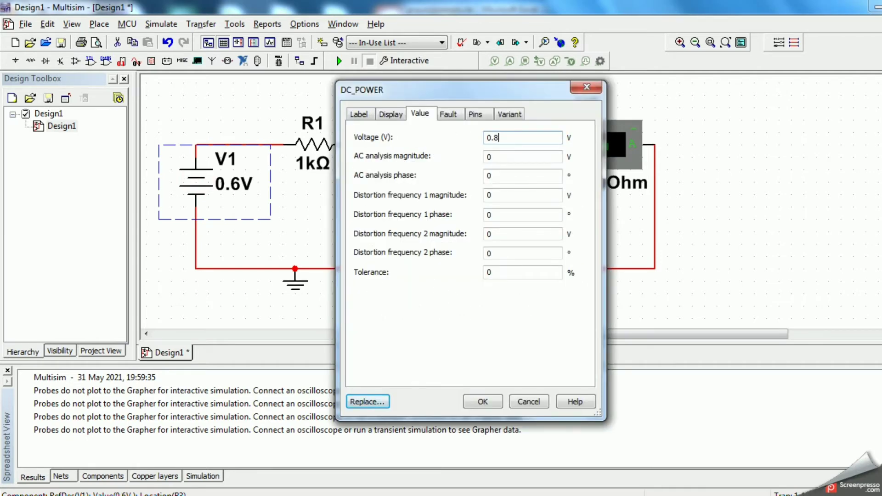
{"action": "left_click", "coordinate": [483, 401]}
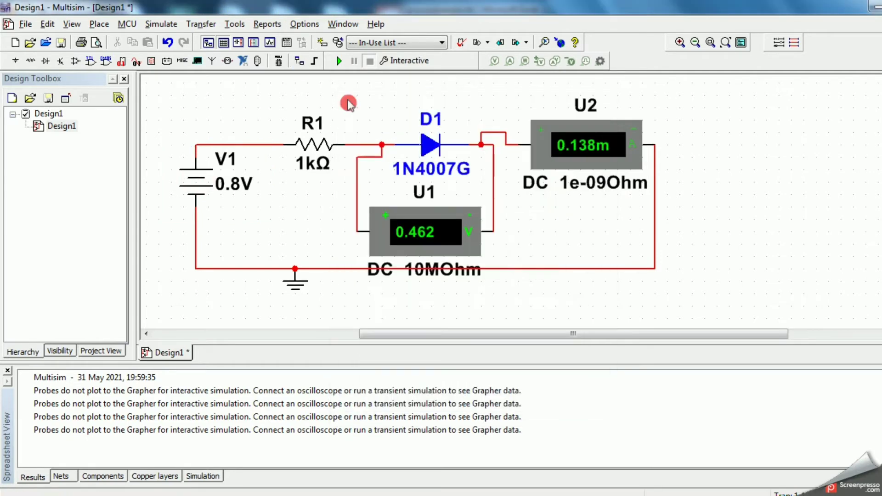
{"action": "left_click", "coordinate": [339, 61]}
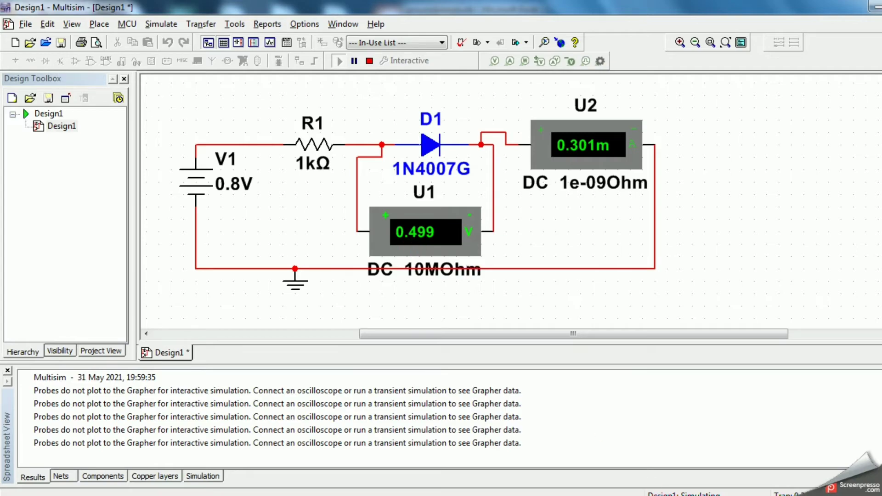
In the Excel table's 0.8 V supply row, record the meter readings as forward voltage 0.499 and forward current 0.301 mA
{"action": "key", "text": "alt+Tab"}
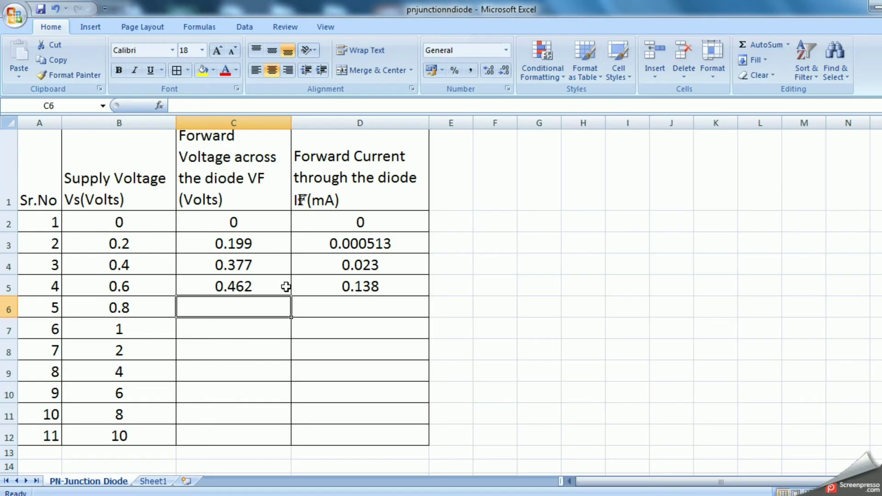
{"action": "type", "text": "0.499"}
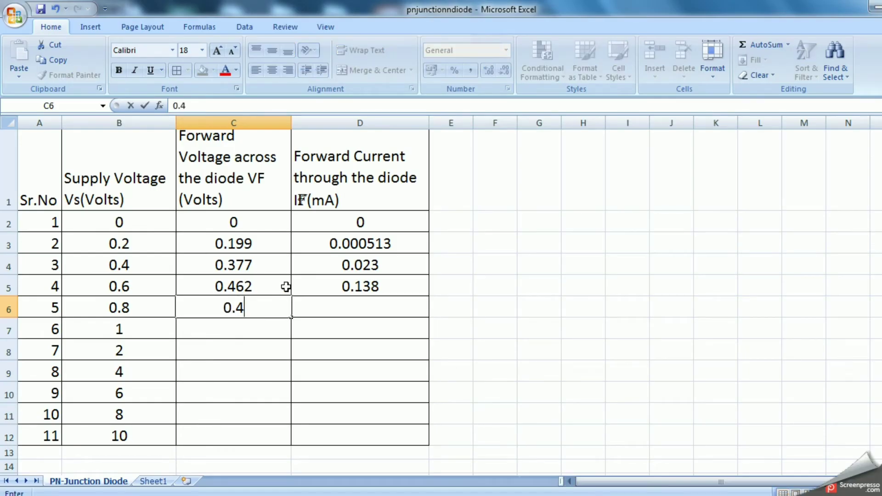
{"action": "left_click", "coordinate": [346, 316]}
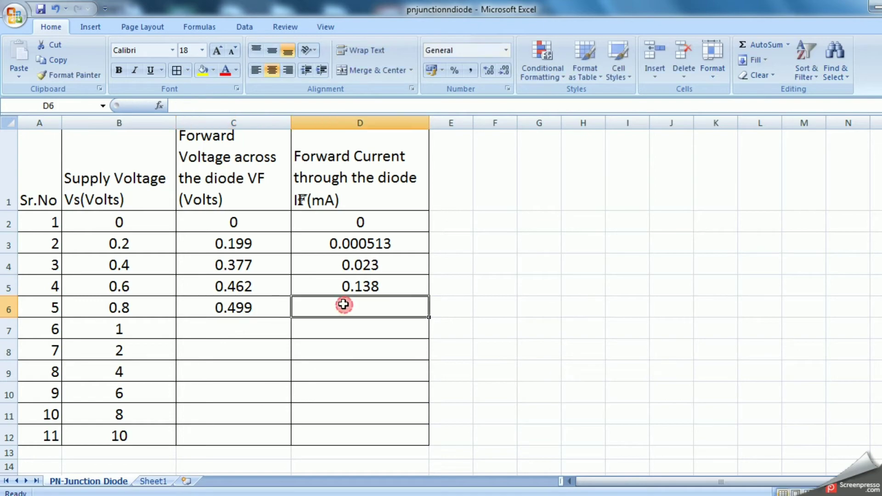
{"action": "key", "text": "alt+Tab"}
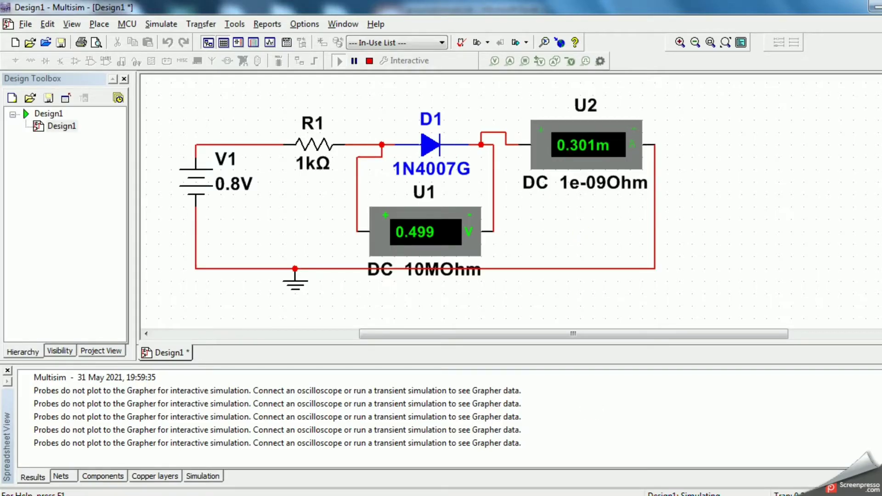
{"action": "key", "text": "alt+Tab"}
{"action": "type", "text": "0."}
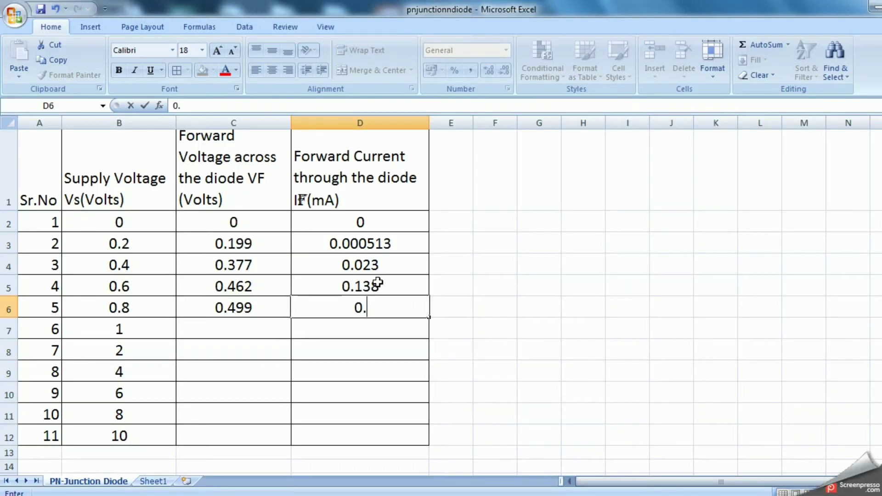
{"action": "type", "text": "301"}
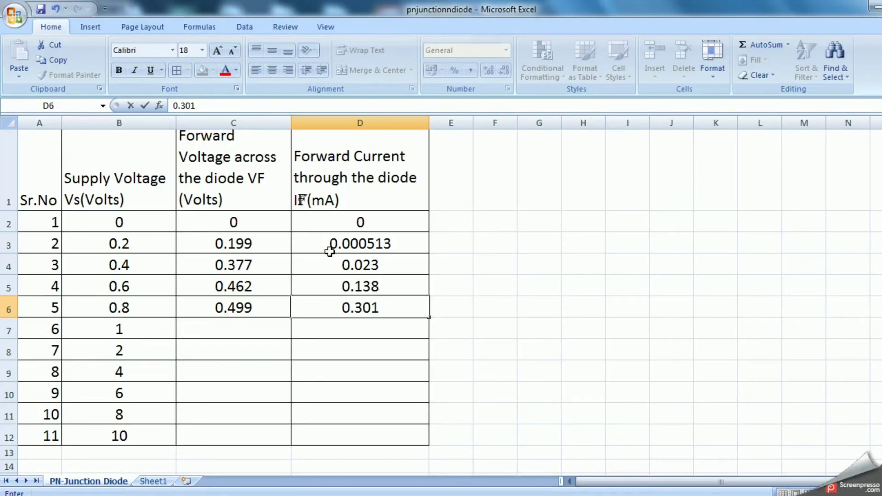
{"action": "left_click", "coordinate": [233, 337]}
Return to Multisim, set source V1 to 1 V with the simulation stopped, and rerun the simulation
{"action": "key", "text": "alt+Tab"}
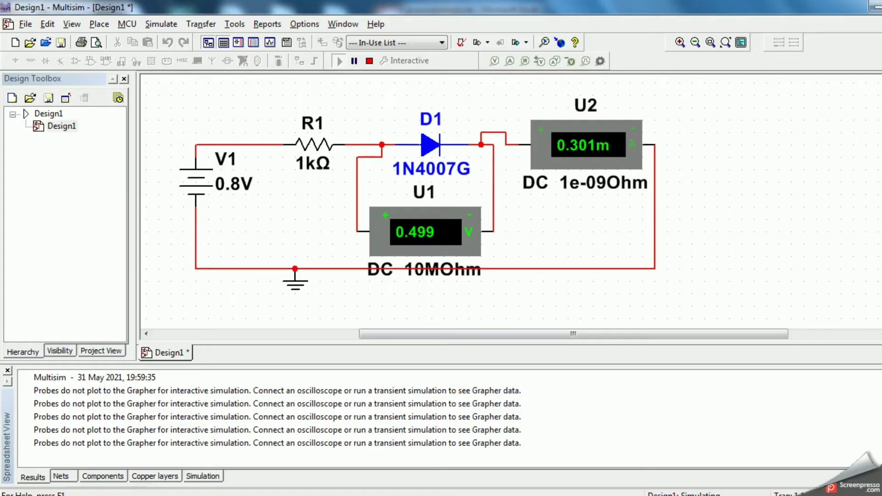
{"action": "left_click", "coordinate": [369, 61]}
{"action": "double_click", "coordinate": [200, 179]}
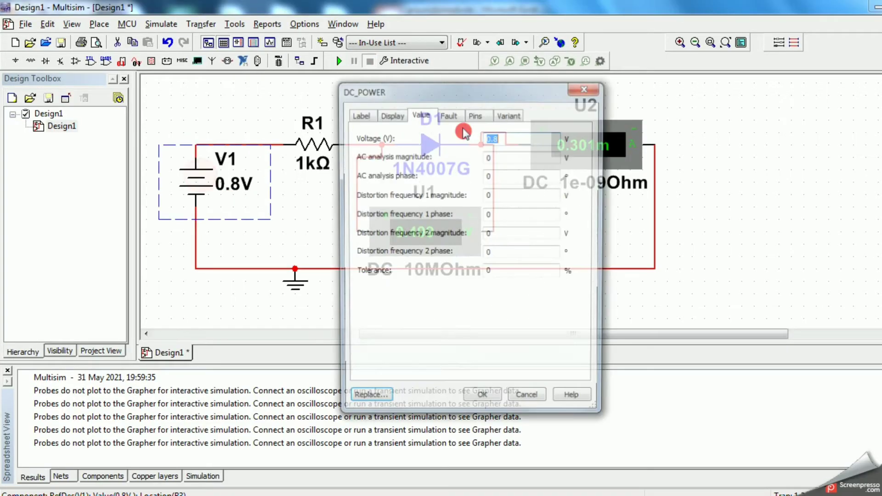
{"action": "type", "text": "1"}
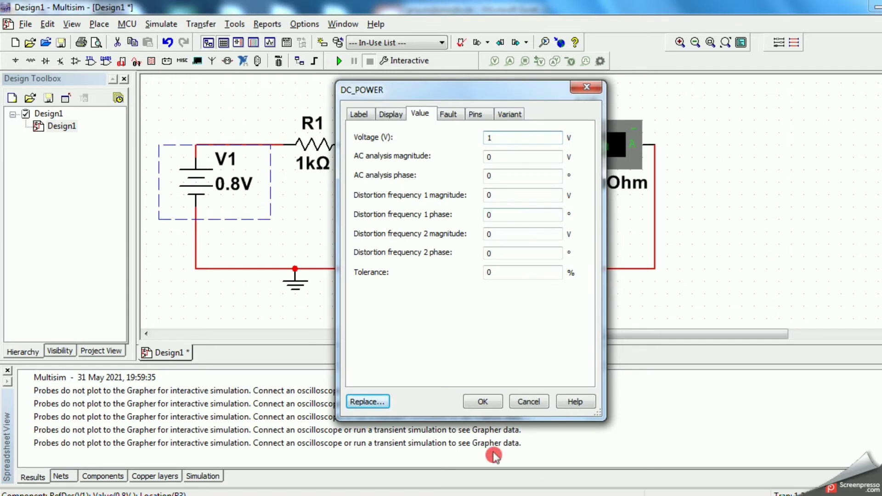
{"action": "left_click", "coordinate": [477, 401]}
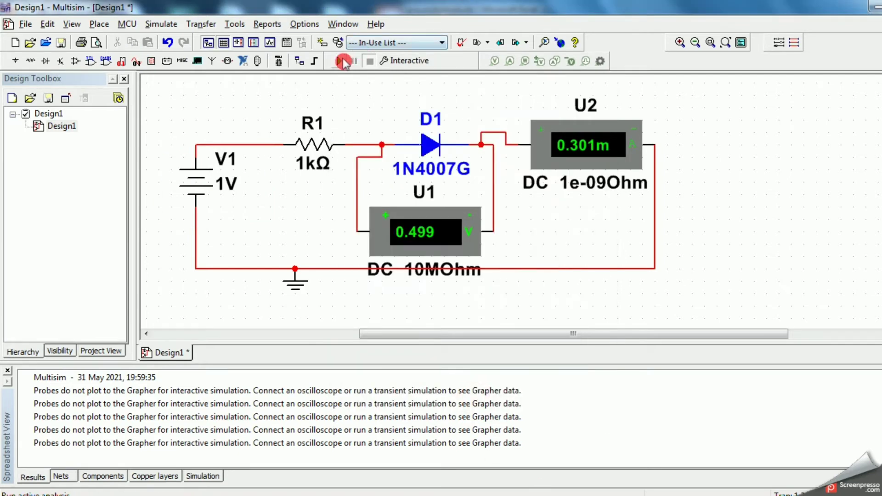
{"action": "left_click", "coordinate": [339, 60]}
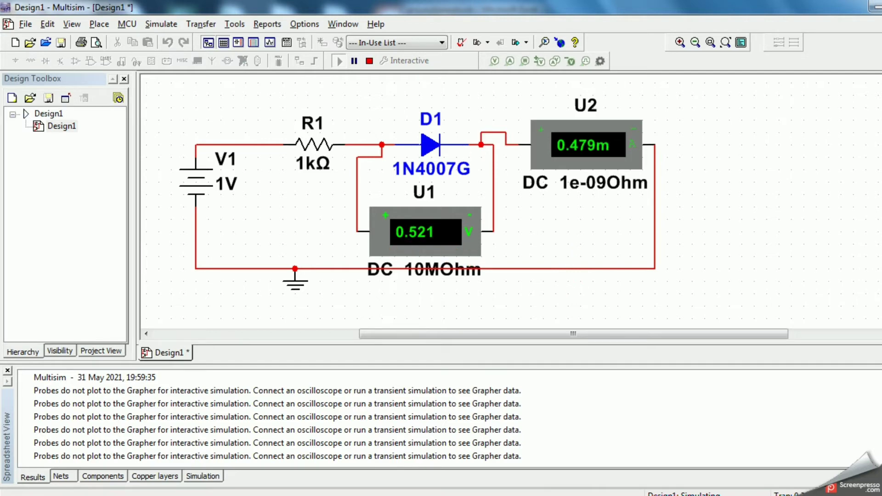
In the Excel table's 1 V supply row, record the meter readings as forward voltage 0.521 and forward current 0.479 mA
{"action": "key", "text": "alt+Tab"}
{"action": "type", "text": "0."}
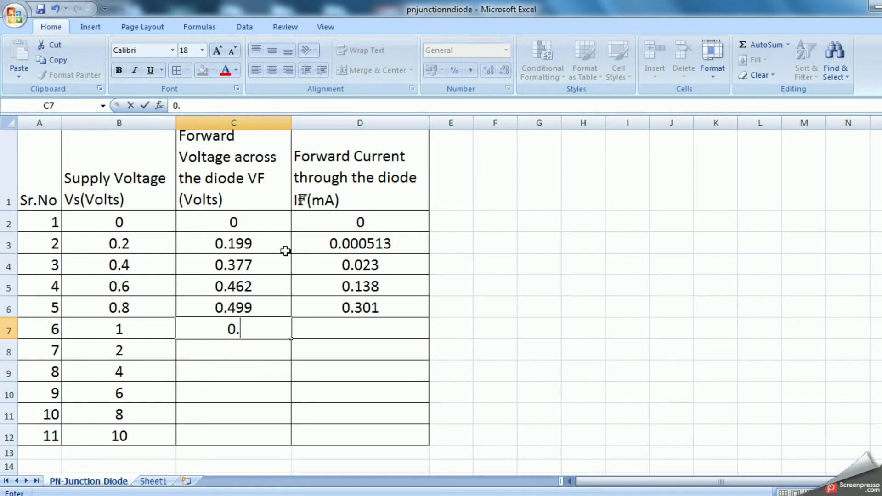
{"action": "type", "text": "521"}
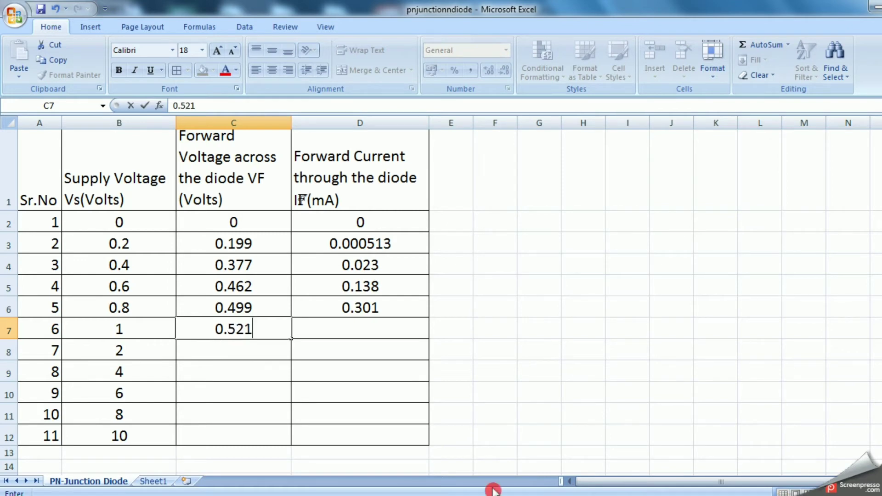
{"action": "left_click", "coordinate": [354, 325]}
{"action": "key", "text": "alt+Tab"}
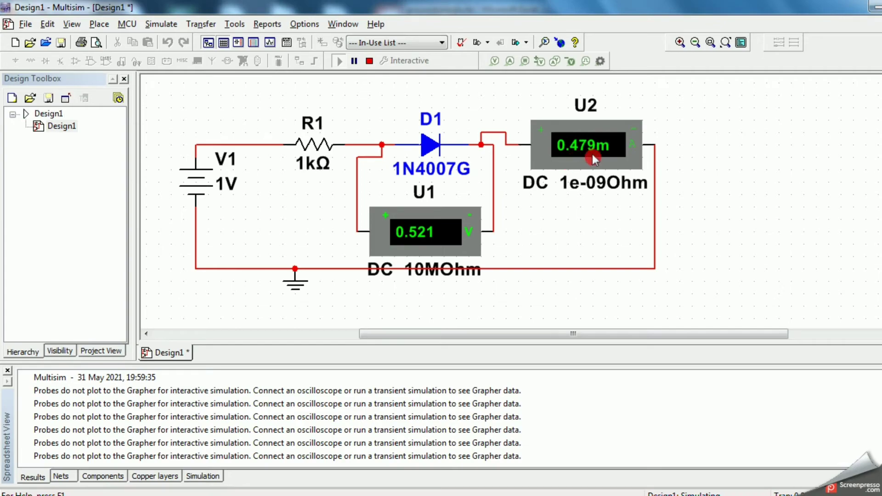
{"action": "key", "text": "alt+Tab"}
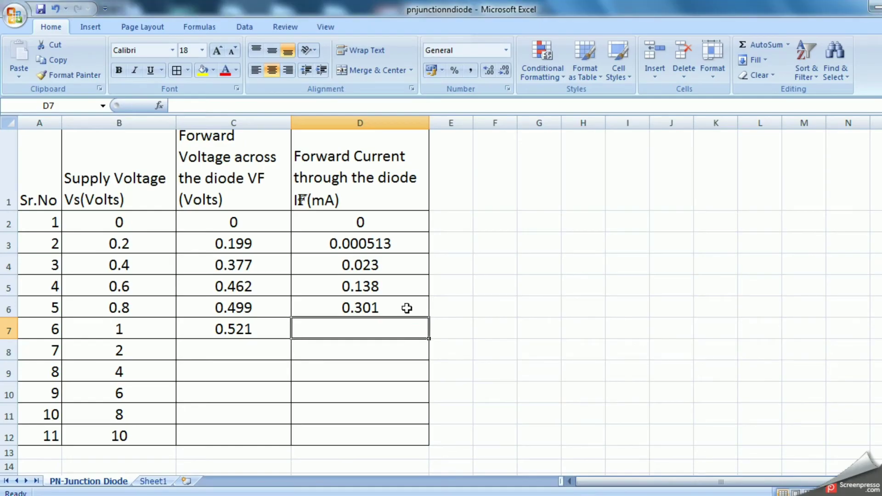
{"action": "type", "text": "0.479"}
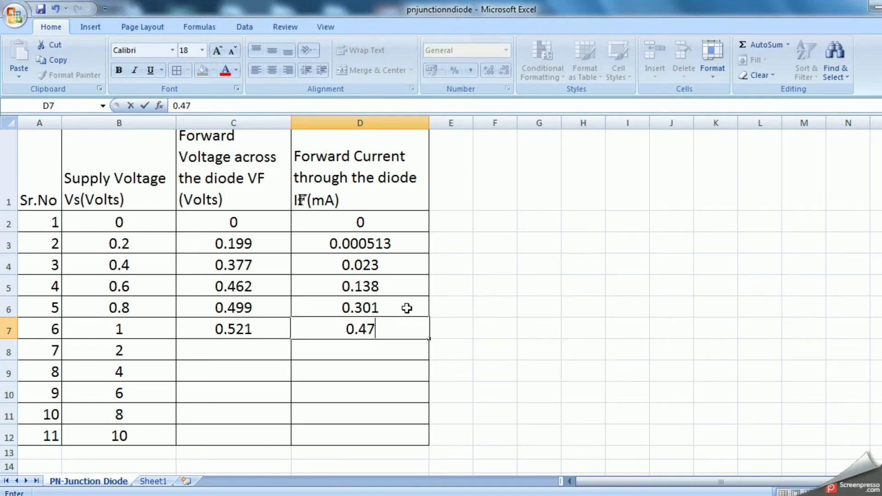
{"action": "left_click", "coordinate": [240, 347]}
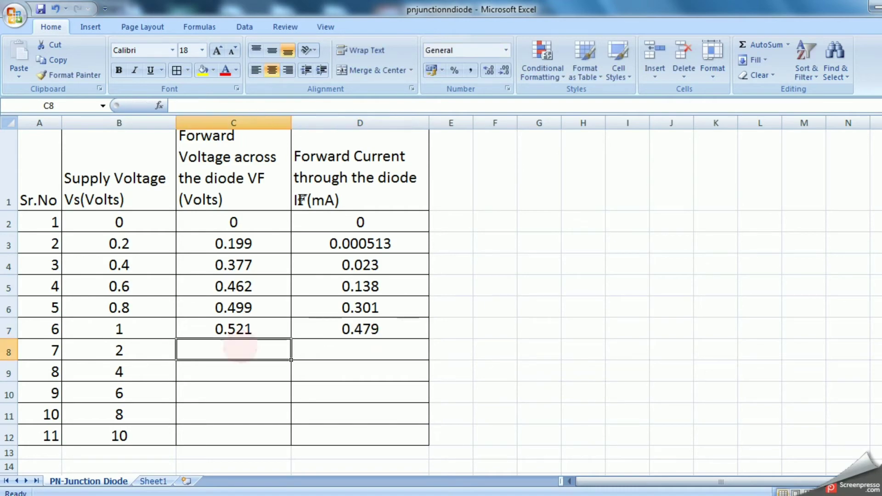
Return to Multisim, stop the simulation, set source V1 to 2 V, and run it again
{"action": "key", "text": "alt+Tab"}
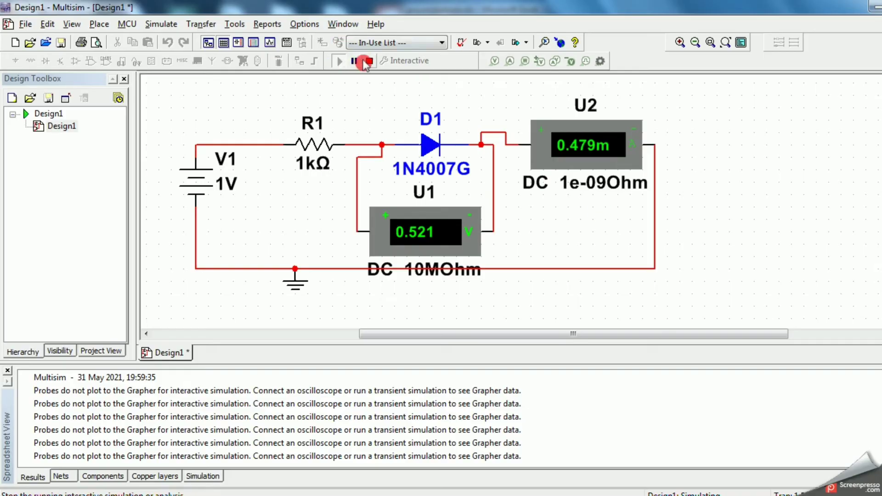
{"action": "left_click", "coordinate": [369, 61]}
{"action": "double_click", "coordinate": [206, 183]}
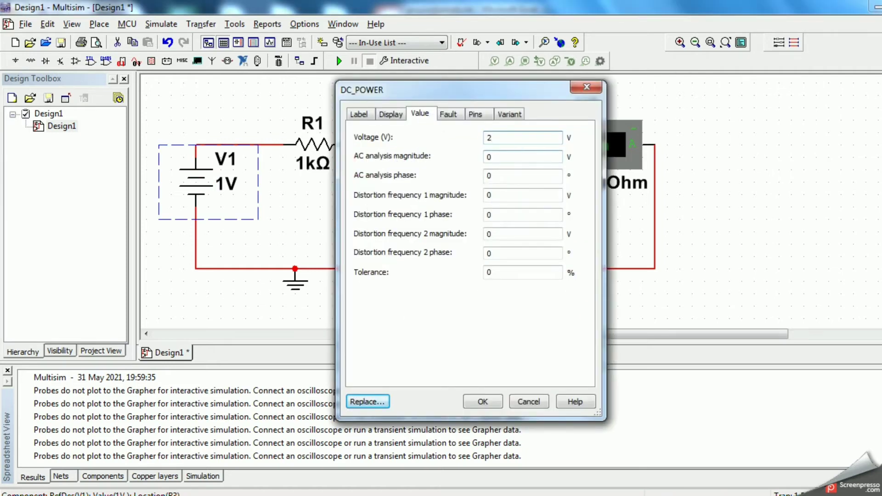
{"action": "left_click", "coordinate": [482, 399]}
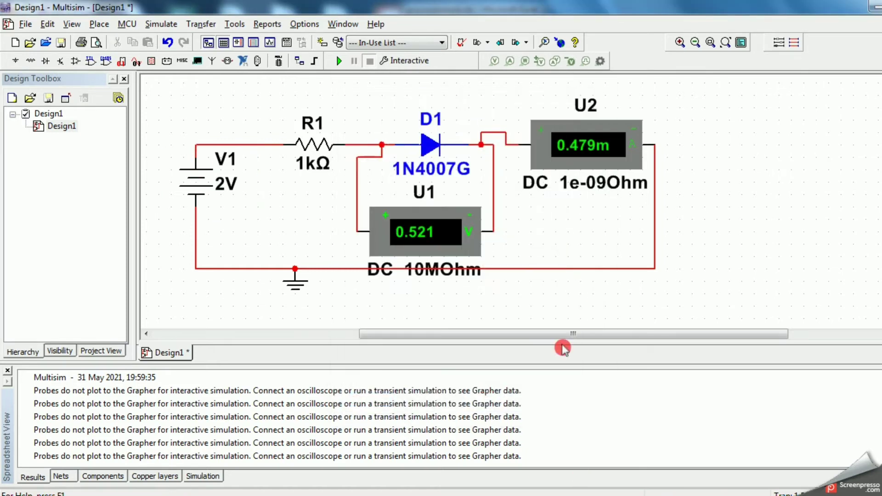
{"action": "left_click", "coordinate": [338, 62]}
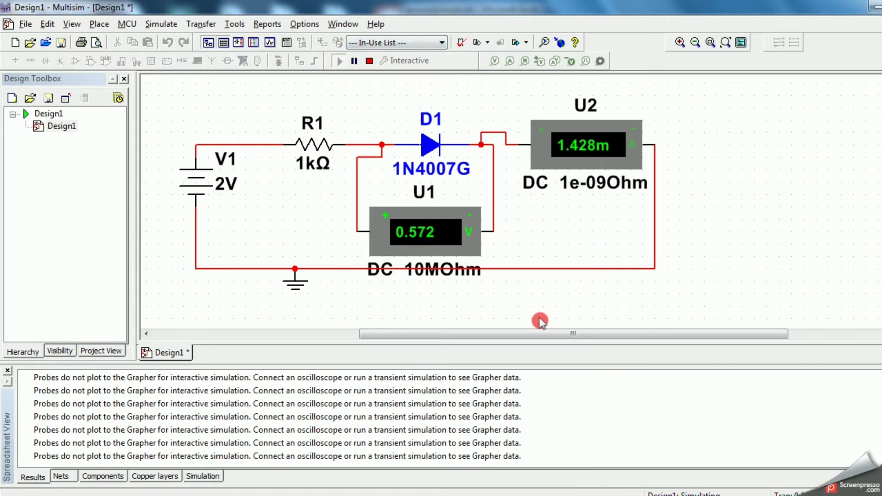
In the Excel table's 2 V supply row, record the meter readings as forward voltage 0.572 and forward current 1.428 mA
{"action": "key", "text": "alt+Tab"}
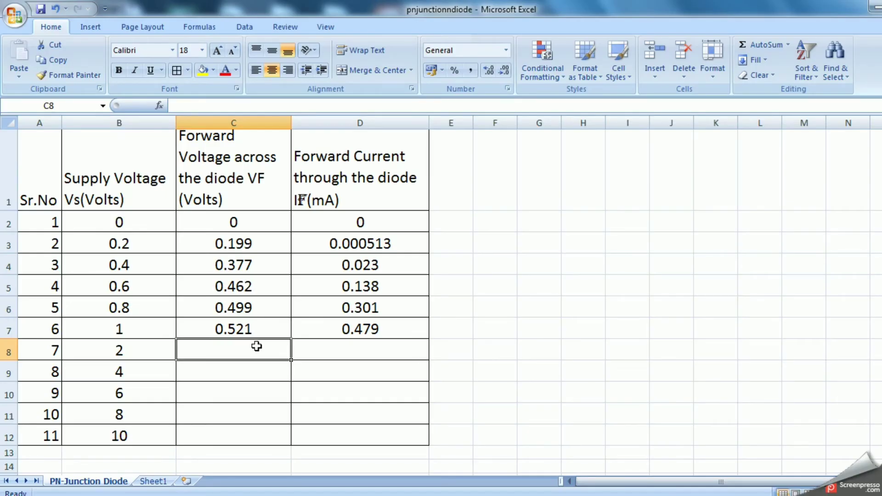
{"action": "type", "text": "0.5"}
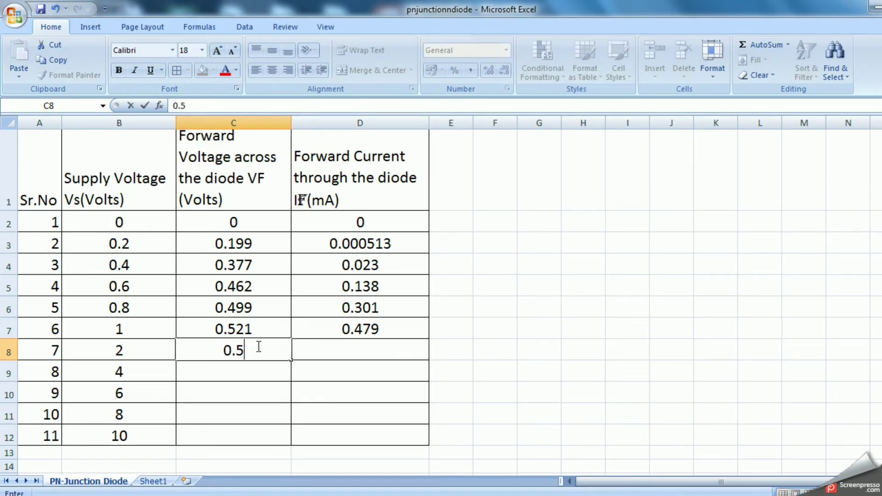
{"action": "type", "text": "72"}
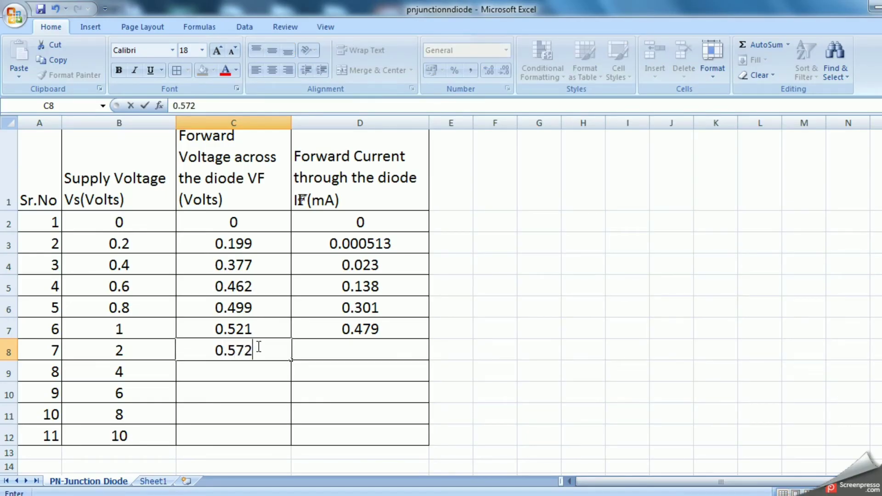
{"action": "left_click", "coordinate": [422, 354]}
{"action": "key", "text": "alt+Tab"}
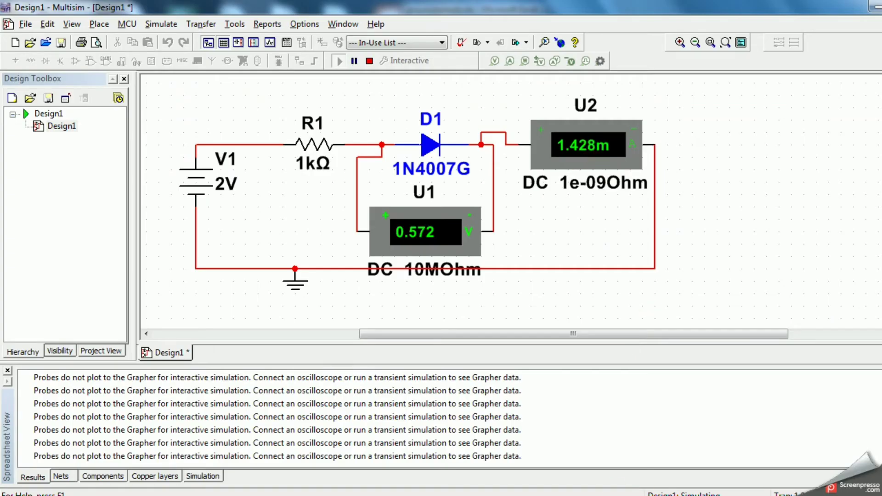
{"action": "key", "text": "alt+Tab"}
{"action": "type", "text": "1."}
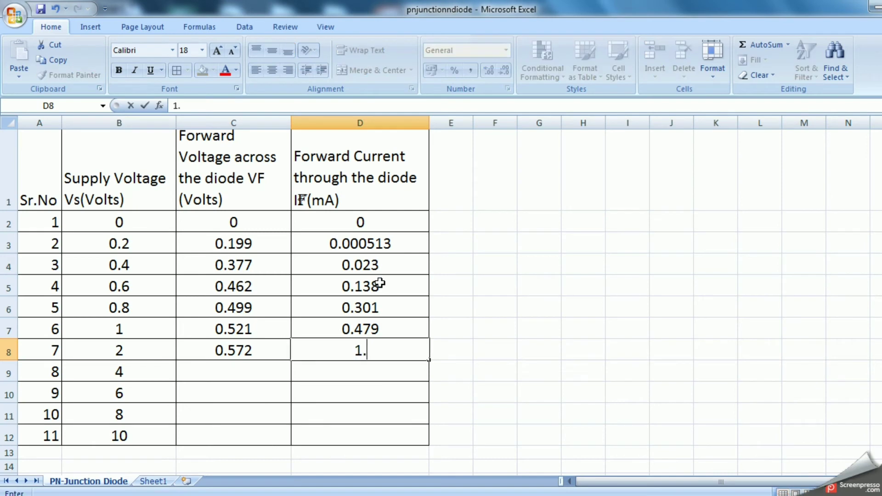
{"action": "type", "text": "428"}
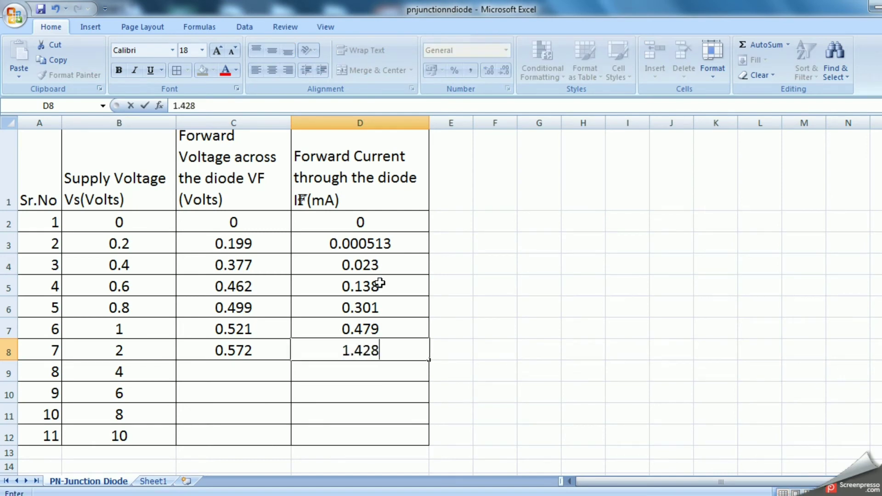
{"action": "left_click", "coordinate": [247, 374]}
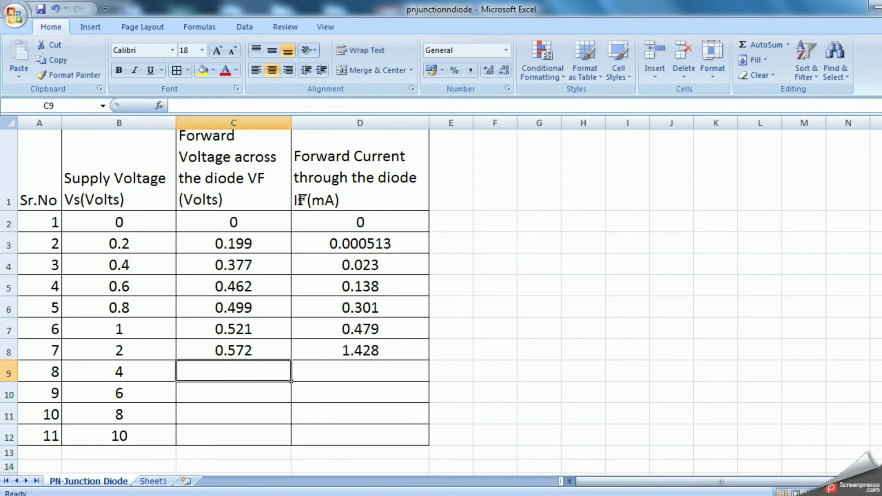
Return to Multisim, set source V1 to 4 V with the simulation stopped, and run the simulation again
{"action": "key", "text": "alt+Tab"}
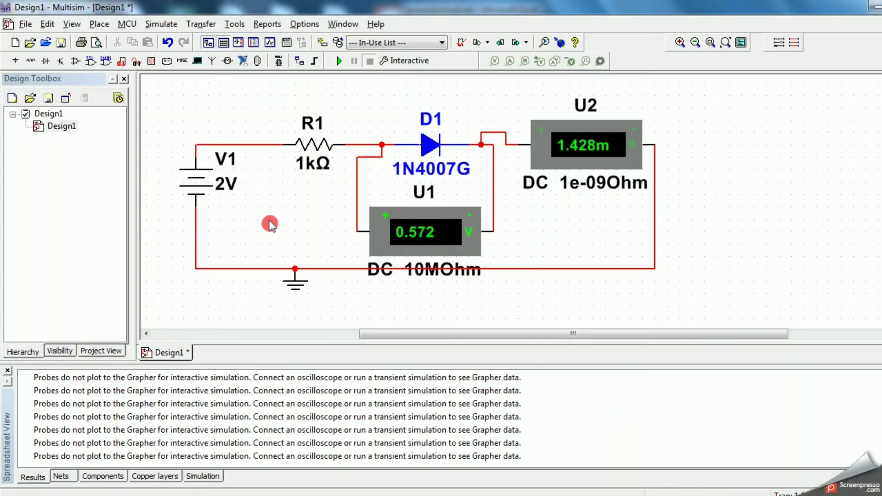
{"action": "double_click", "coordinate": [207, 183]}
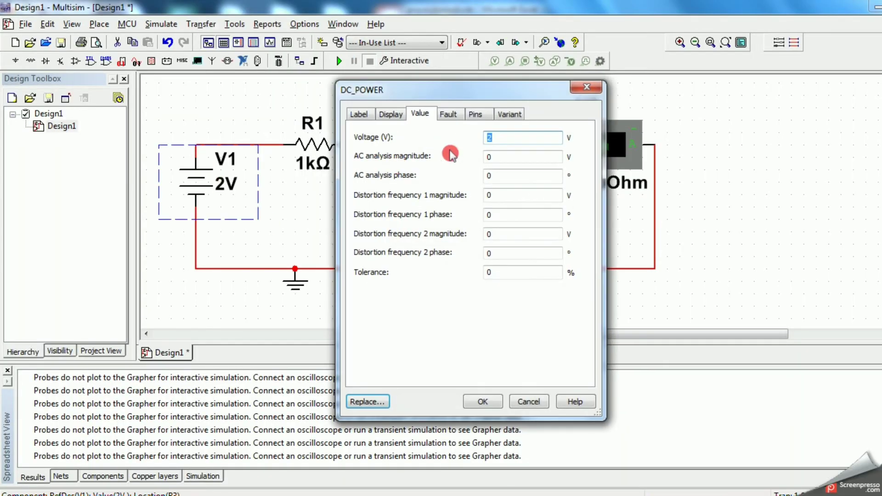
{"action": "type", "text": "4"}
{"action": "left_click", "coordinate": [495, 402]}
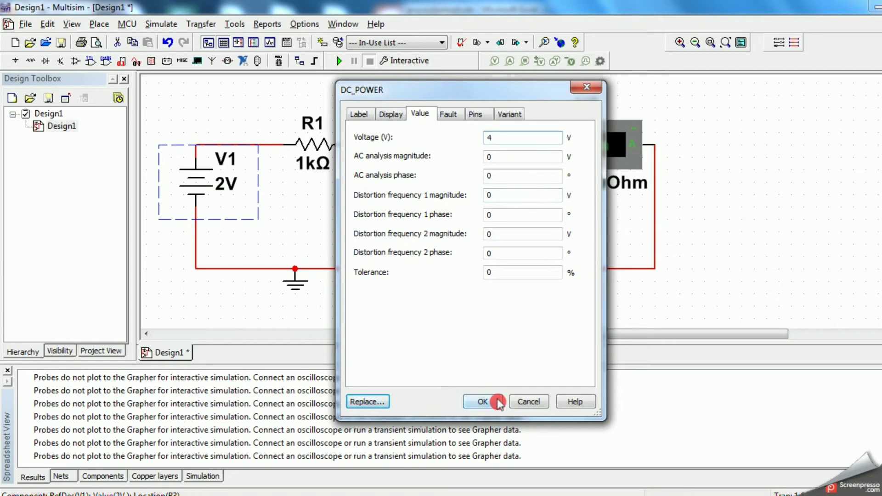
{"action": "left_click", "coordinate": [339, 60]}
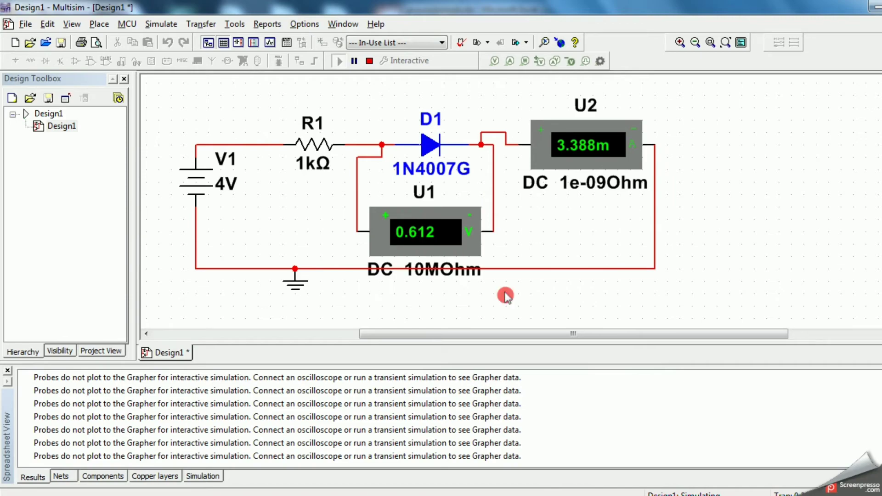
In the Excel table's 4 V supply row, record the meter readings as forward voltage 0.612 and forward current 3.388 mA
{"action": "key", "text": "alt+Tab"}
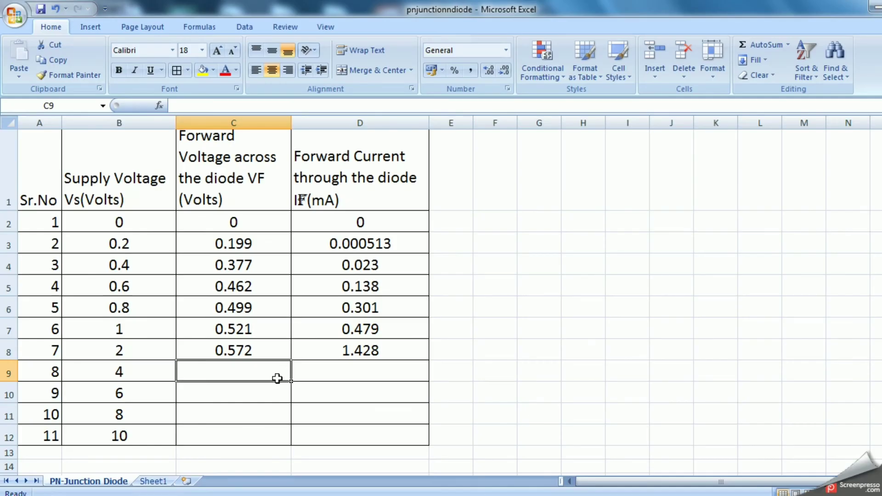
{"action": "type", "text": "0.612"}
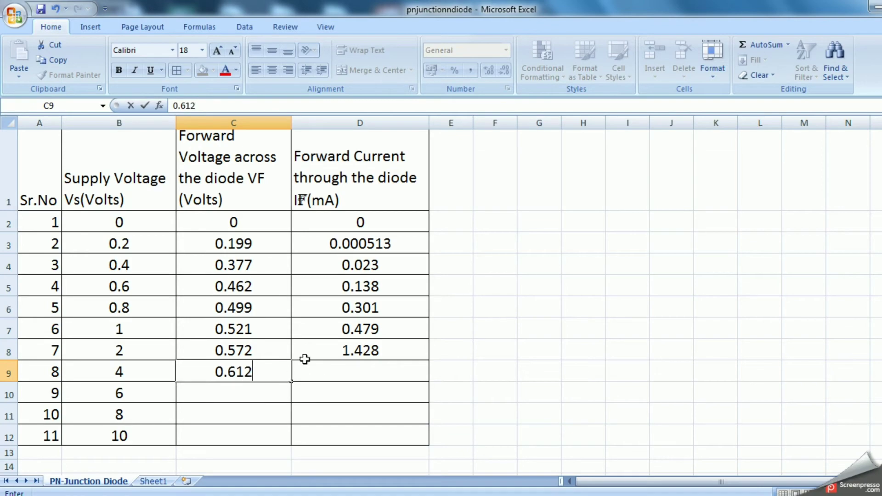
{"action": "left_click", "coordinate": [338, 365]}
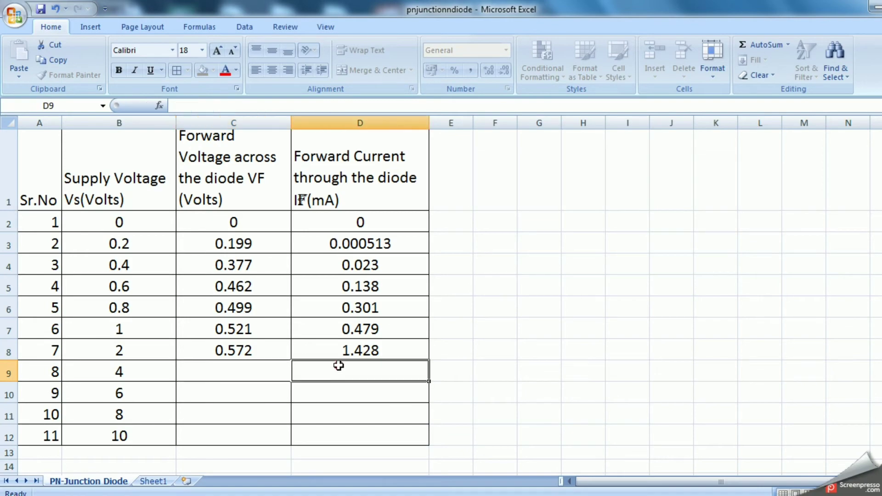
{"action": "key", "text": "alt+Tab"}
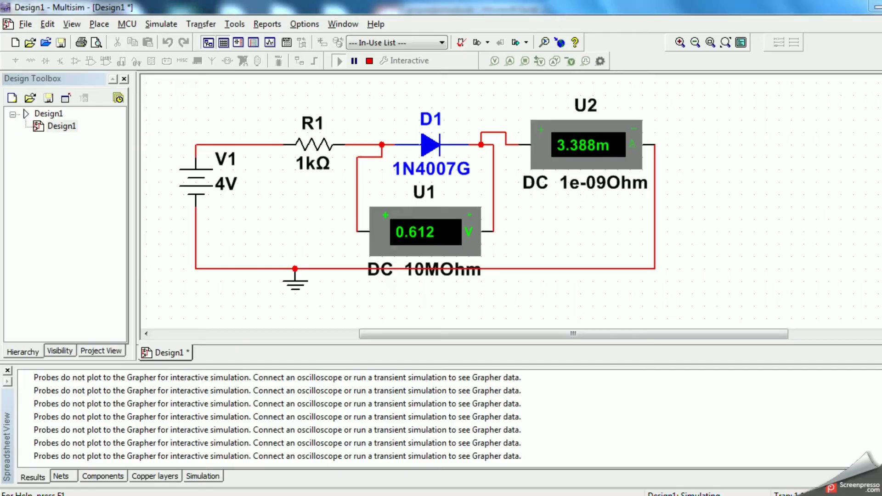
{"action": "key", "text": "alt+Tab"}
{"action": "type", "text": "3"}
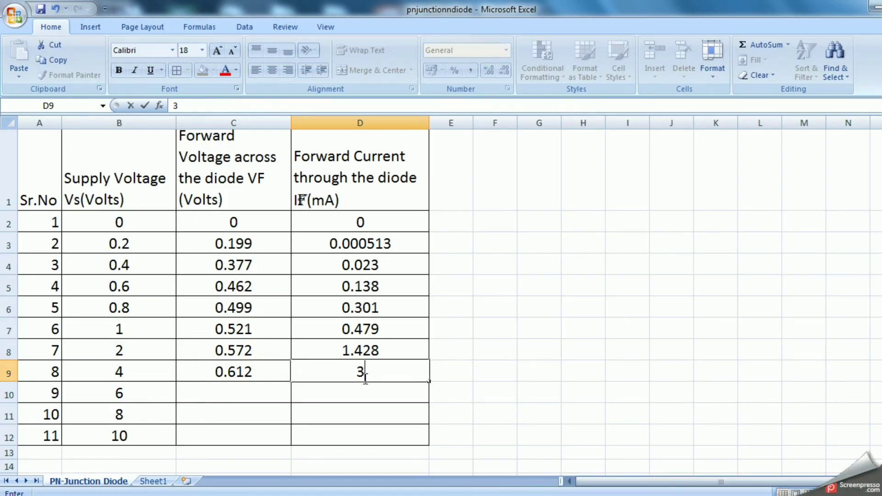
{"action": "type", "text": ".388"}
{"action": "left_click", "coordinate": [224, 390]}
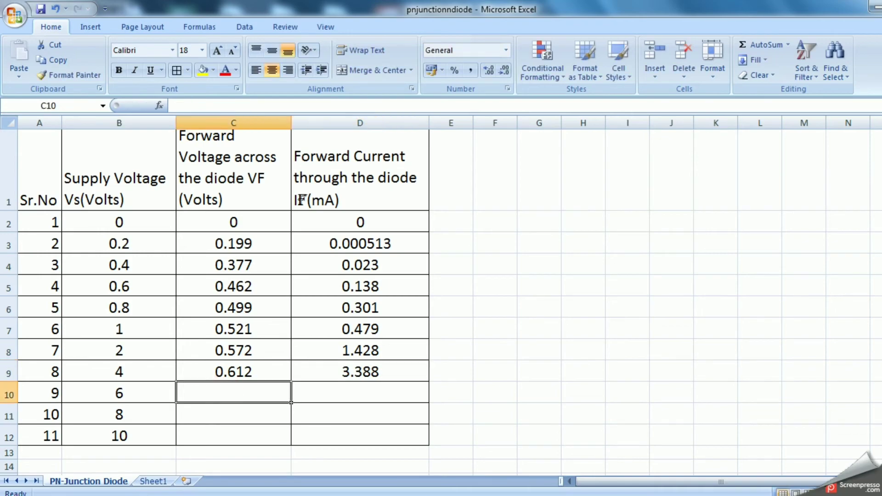
Return to Multisim, stop the simulation, set source V1 to 6 V, and rerun it
{"action": "key", "text": "alt+Tab"}
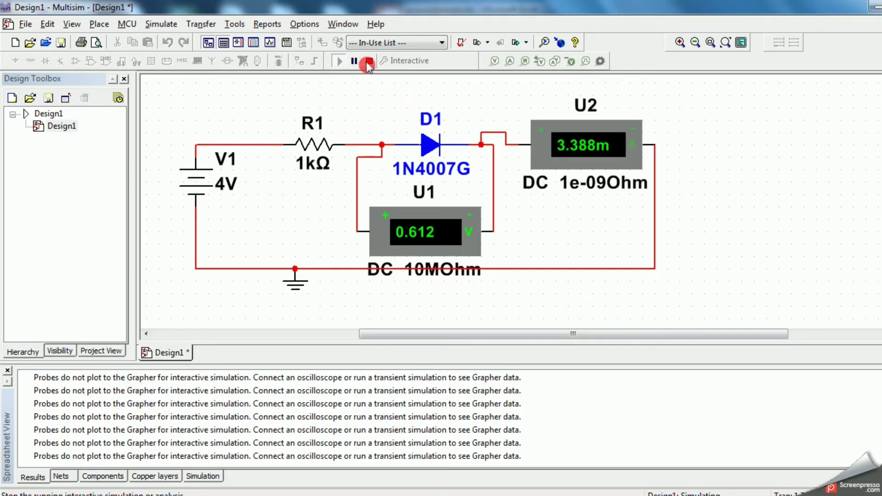
{"action": "left_click", "coordinate": [370, 60]}
{"action": "double_click", "coordinate": [196, 183]}
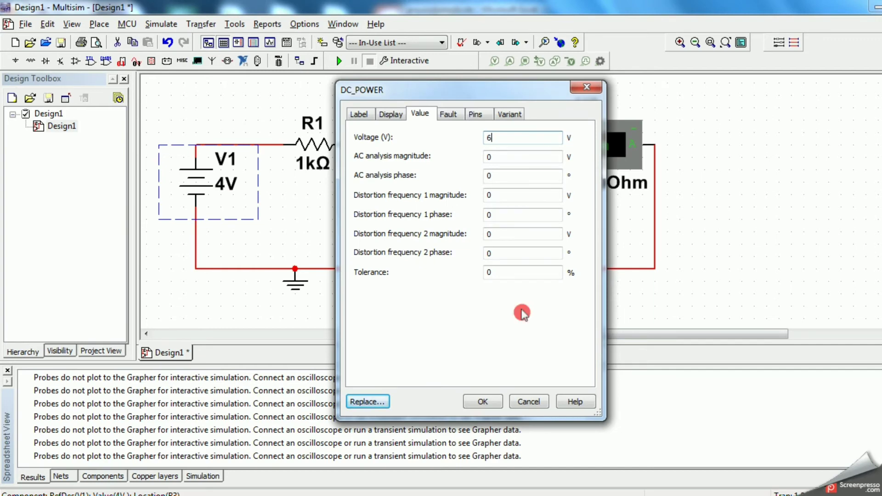
{"action": "type", "text": "6"}
{"action": "left_click", "coordinate": [482, 402]}
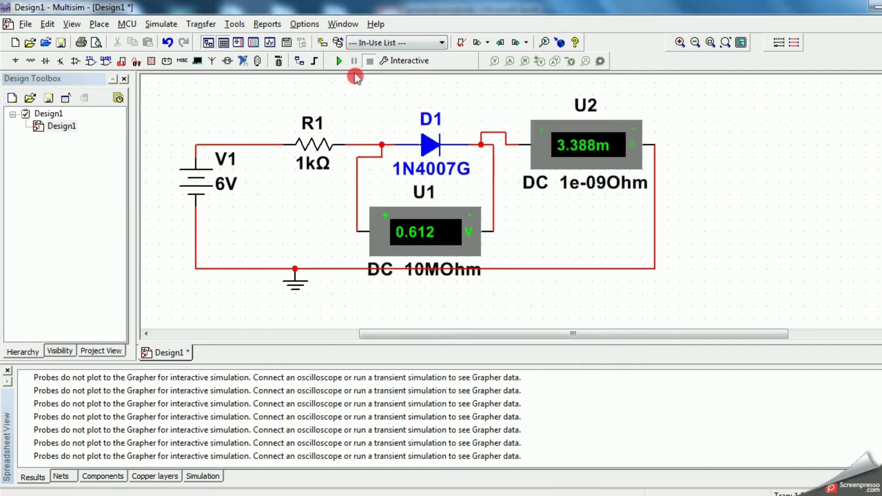
{"action": "left_click", "coordinate": [339, 60]}
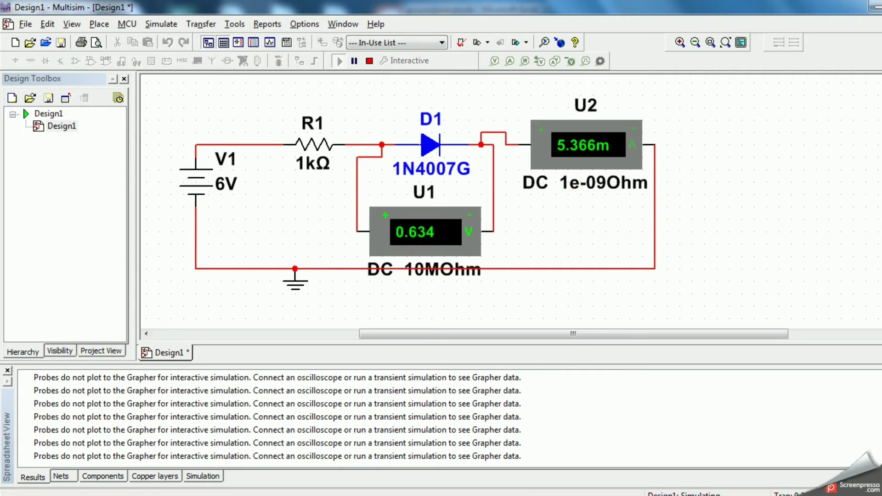
In the Excel table's 6 V supply row, record the meter readings as forward voltage 0.634 and forward current 5.366 mA
{"action": "key", "text": "alt+Tab"}
{"action": "type", "text": "0"}
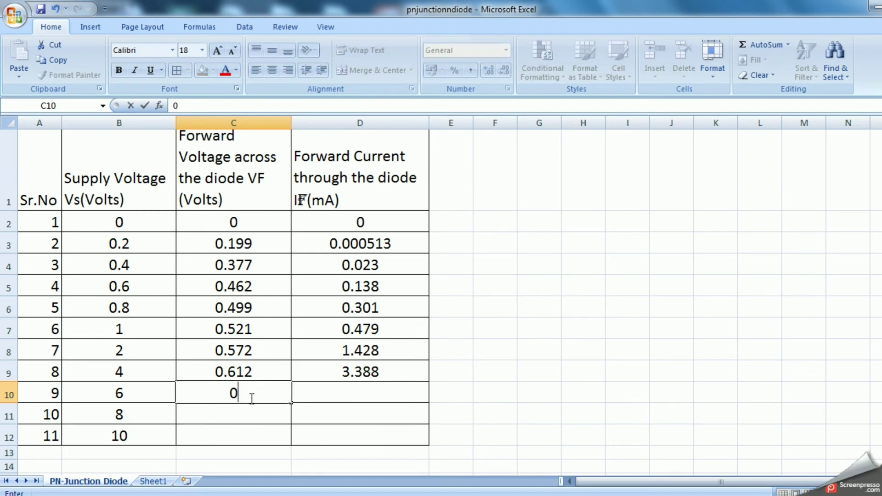
{"action": "type", "text": ".634"}
{"action": "left_click", "coordinate": [370, 389]}
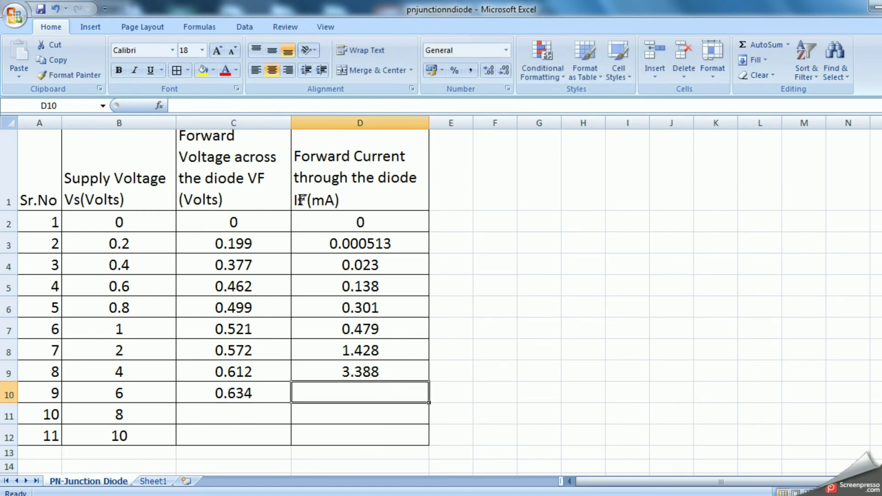
{"action": "key", "text": "alt+Tab"}
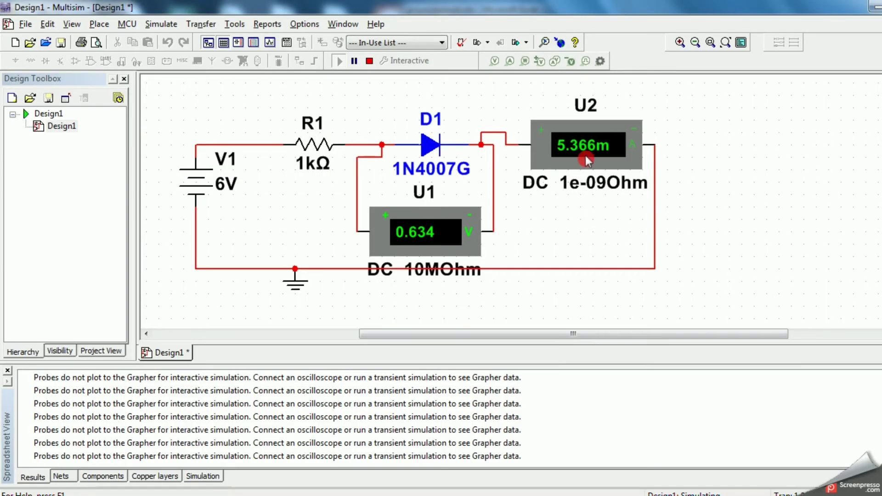
{"action": "key", "text": "alt+Tab"}
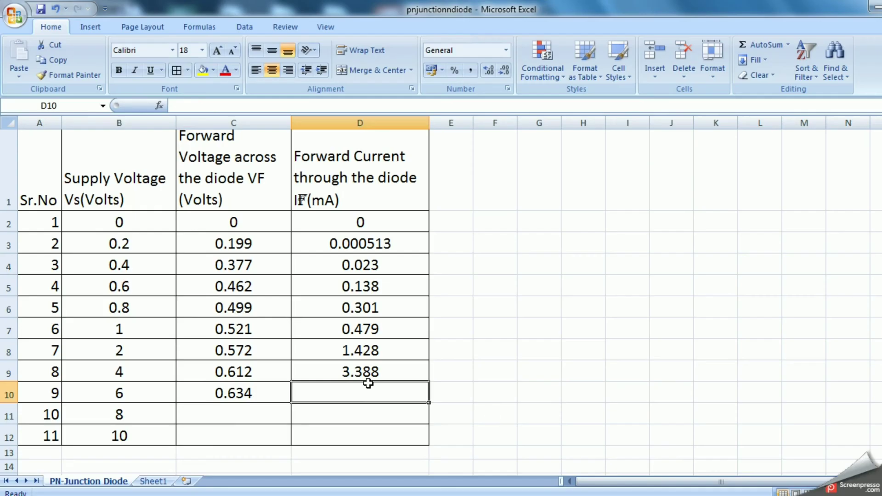
{"action": "type", "text": "5."}
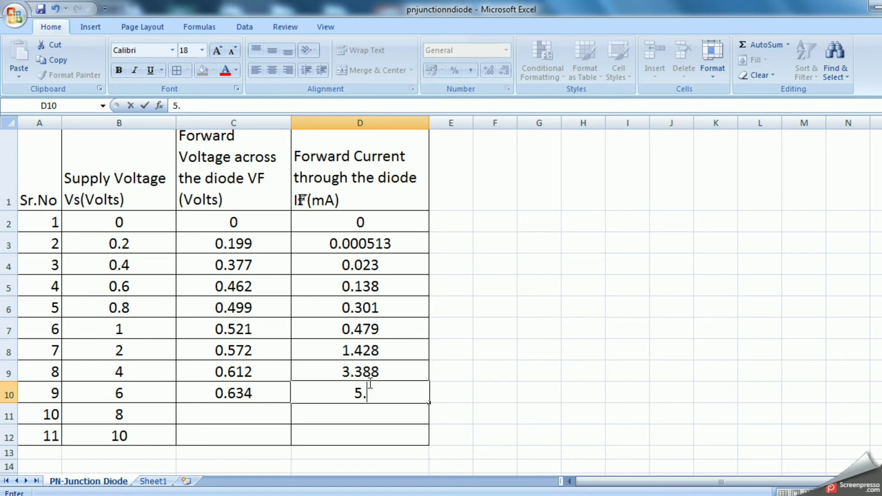
{"action": "type", "text": "366"}
{"action": "left_click", "coordinate": [228, 419]}
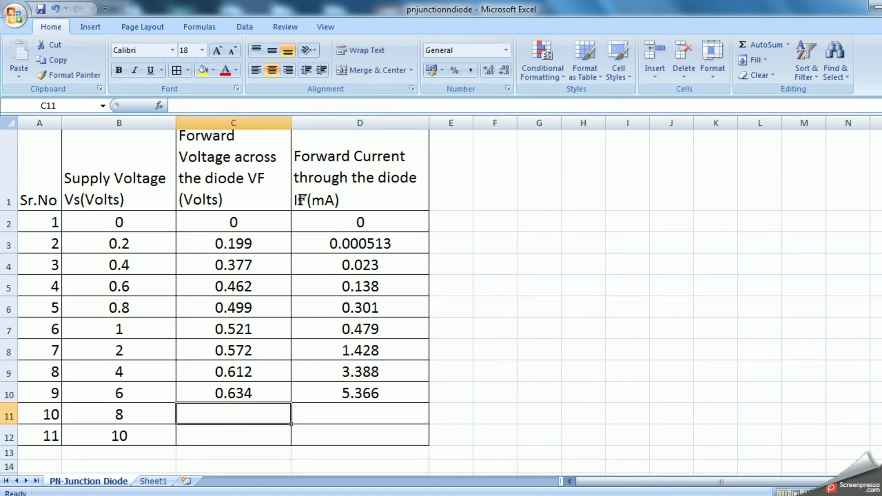
Return to Multisim, stop the simulation, change source V1 to 8 V, and start the simulation again
{"action": "key", "text": "alt+Tab"}
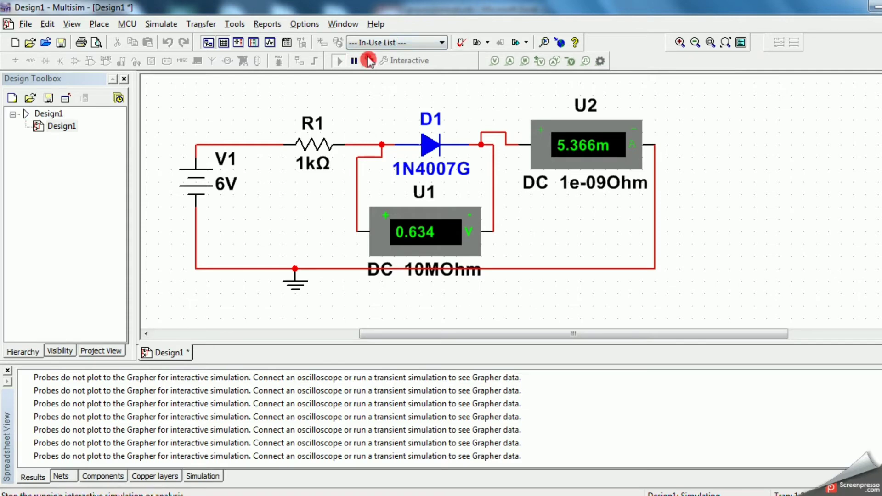
{"action": "left_click", "coordinate": [369, 61]}
{"action": "double_click", "coordinate": [197, 182]}
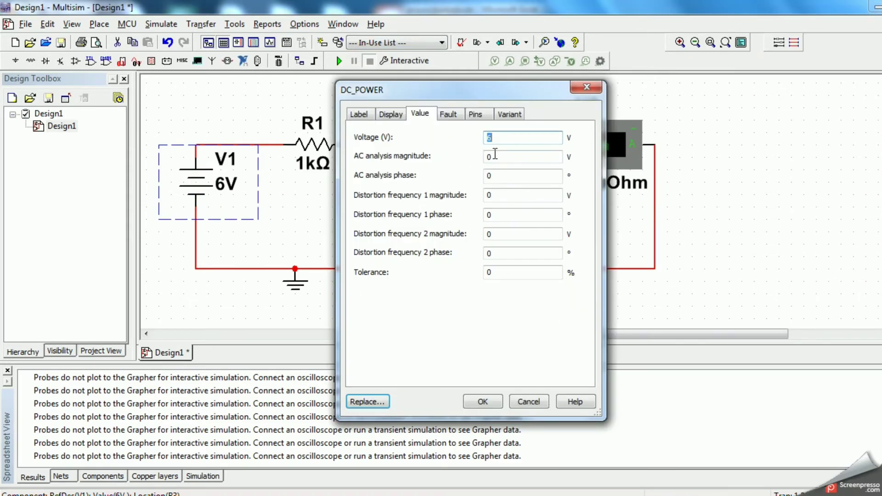
{"action": "left_click", "coordinate": [515, 153]}
{"action": "type", "text": "8"}
{"action": "left_click", "coordinate": [482, 401]}
{"action": "left_click", "coordinate": [338, 60]}
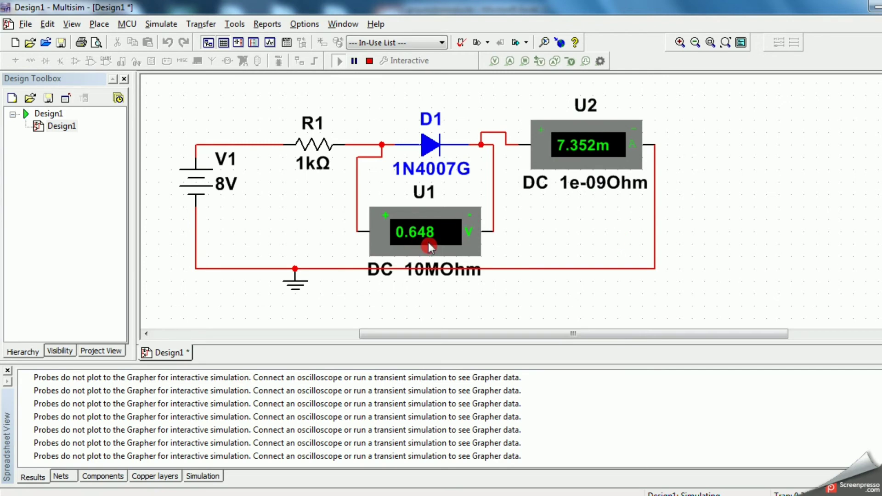
In the Excel table's 8 V supply row, record the meter readings as forward voltage 0.648 and forward current 7.352 mA
{"action": "key", "text": "alt+Tab"}
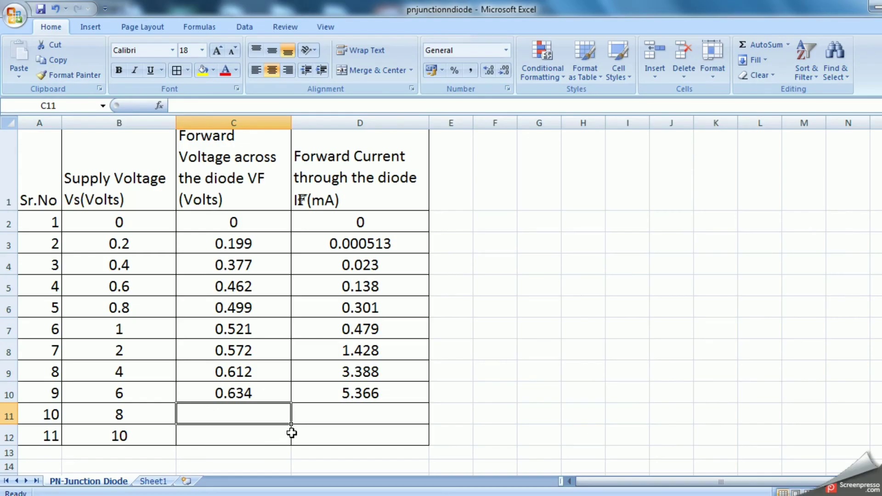
{"action": "type", "text": "0.6"}
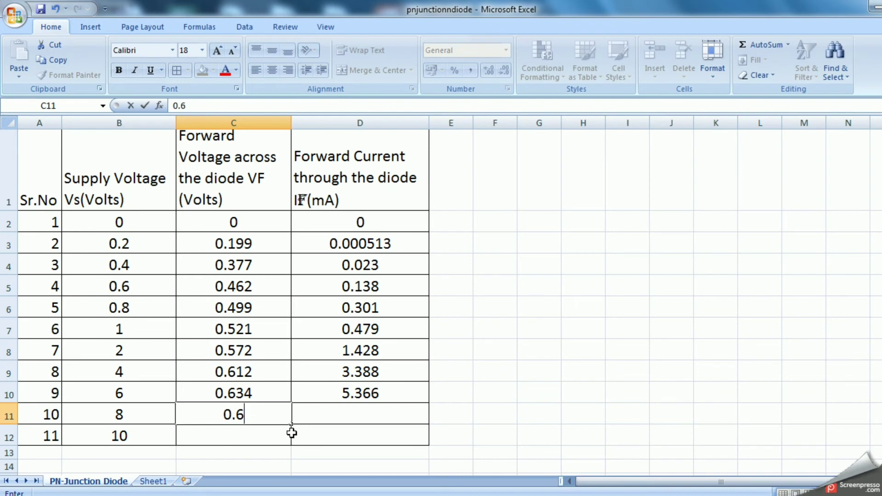
{"action": "type", "text": "48"}
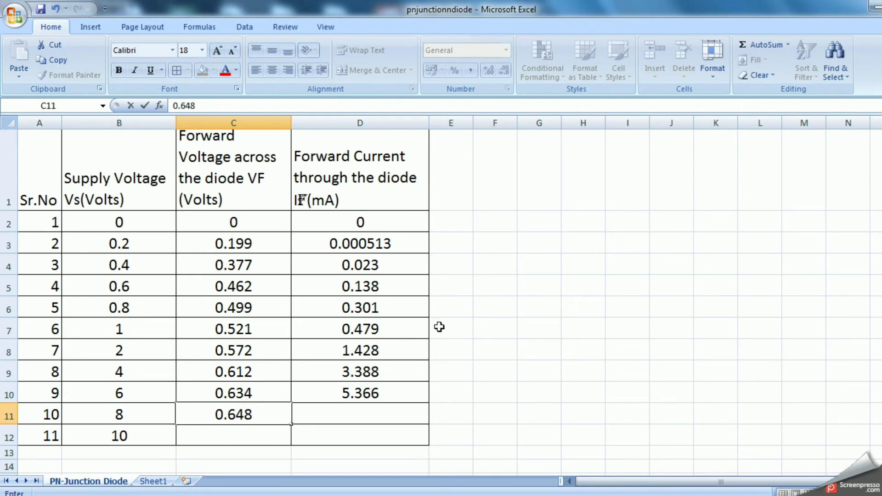
{"action": "left_click", "coordinate": [359, 413]}
{"action": "key", "text": "alt+Tab"}
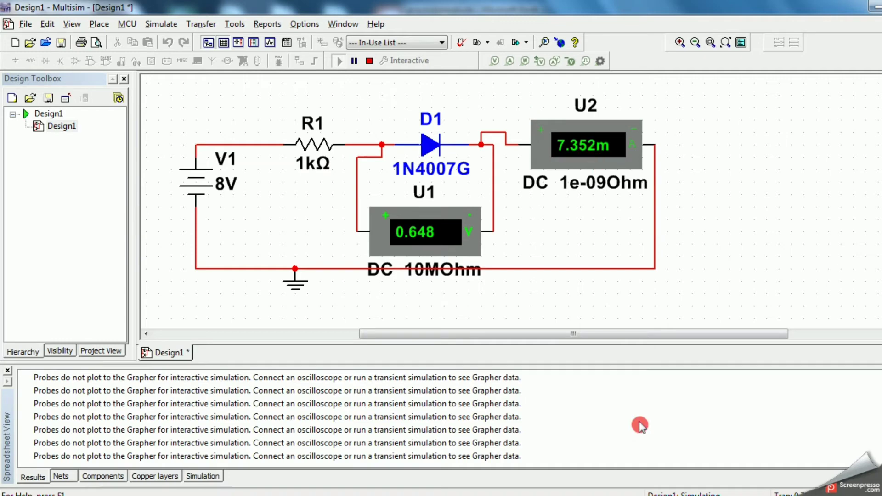
{"action": "key", "text": "alt+Tab"}
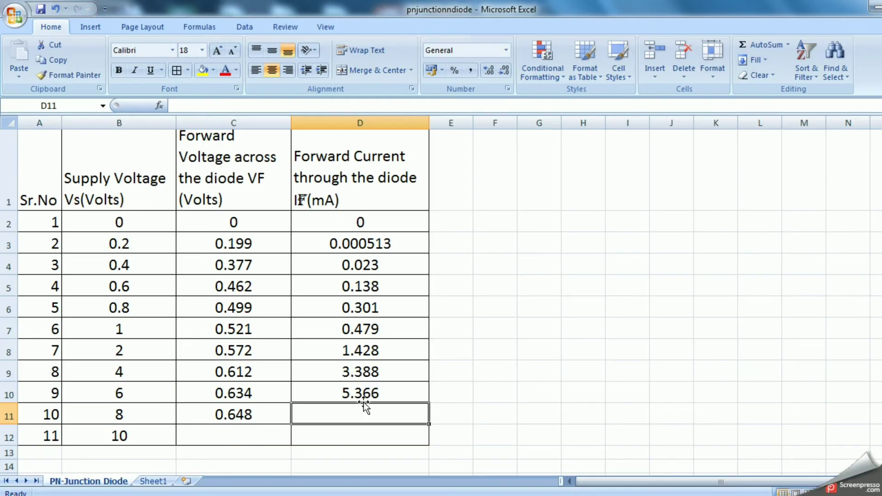
{"action": "type", "text": "7.352"}
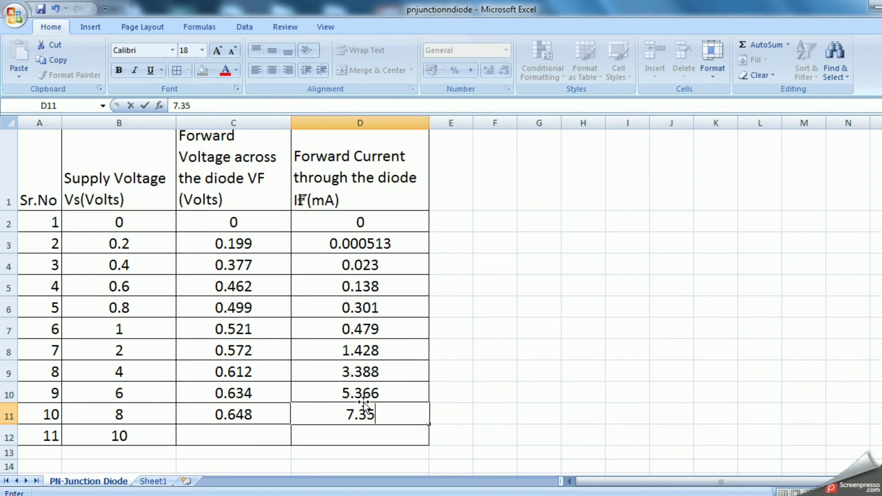
{"action": "left_click", "coordinate": [219, 436]}
Return to Multisim, stop the simulation, set source V1 to 10 V, and run the simulation again
{"action": "key", "text": "alt+Tab"}
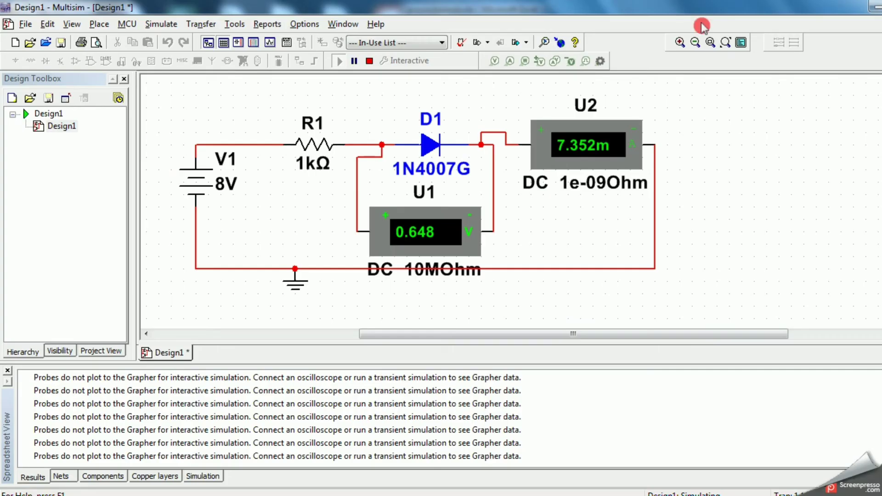
{"action": "left_click", "coordinate": [370, 61]}
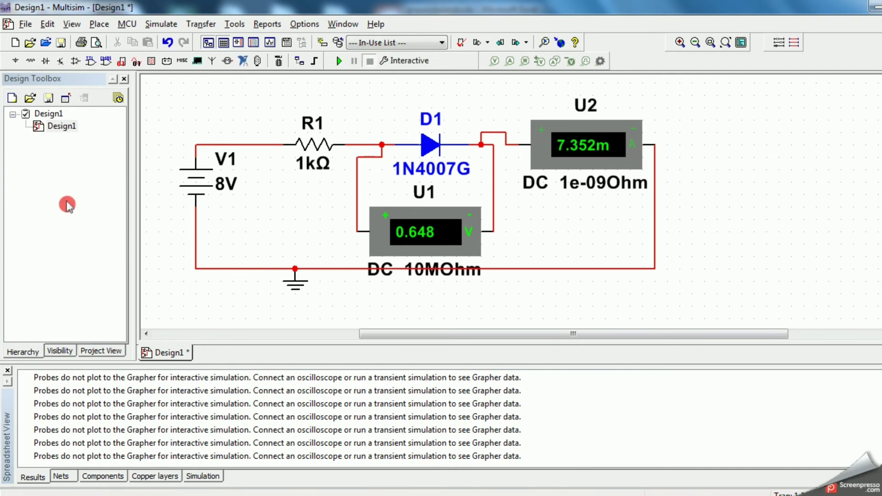
{"action": "double_click", "coordinate": [198, 175]}
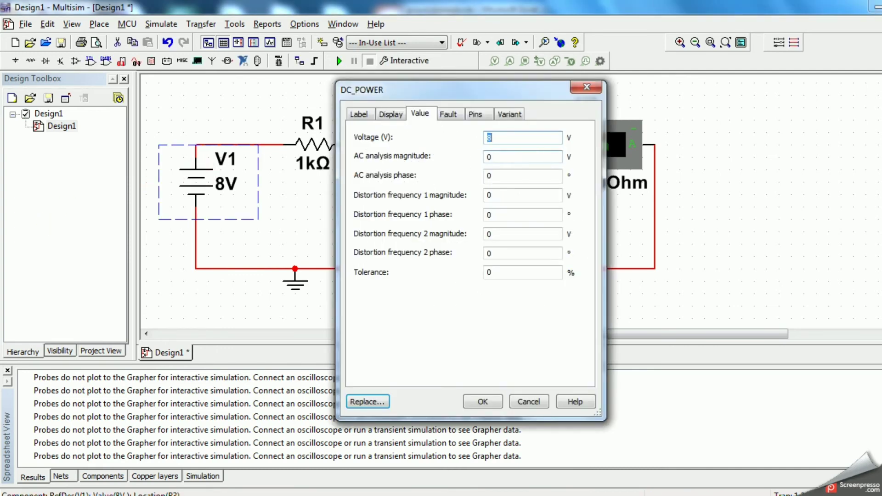
{"action": "type", "text": "10"}
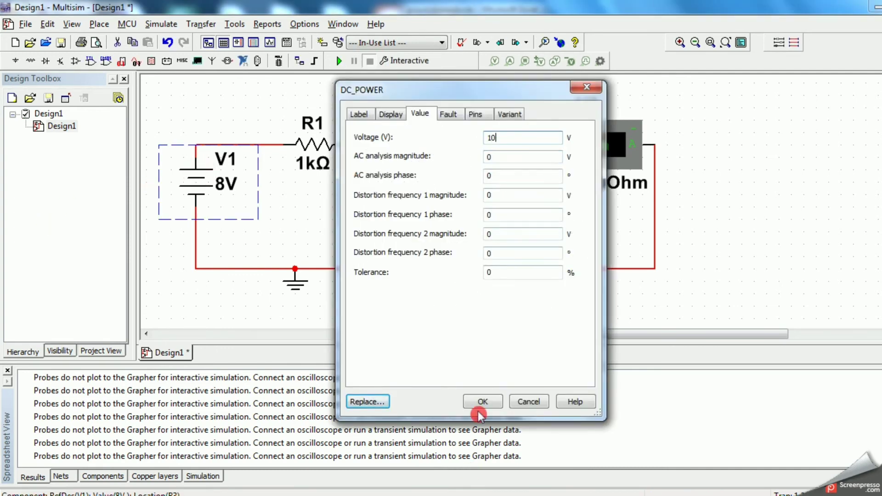
{"action": "left_click", "coordinate": [482, 401]}
{"action": "left_click", "coordinate": [417, 77]}
{"action": "left_click", "coordinate": [338, 63]}
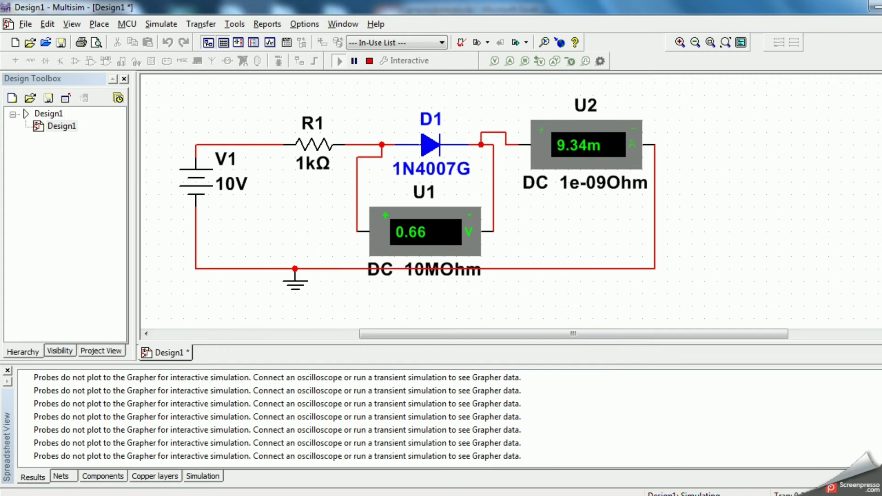
In the Excel table's 10 V supply row, record the meter readings as forward voltage 0.66 and forward current 9.34 mA
{"action": "key", "text": "alt+Tab"}
{"action": "type", "text": "0."}
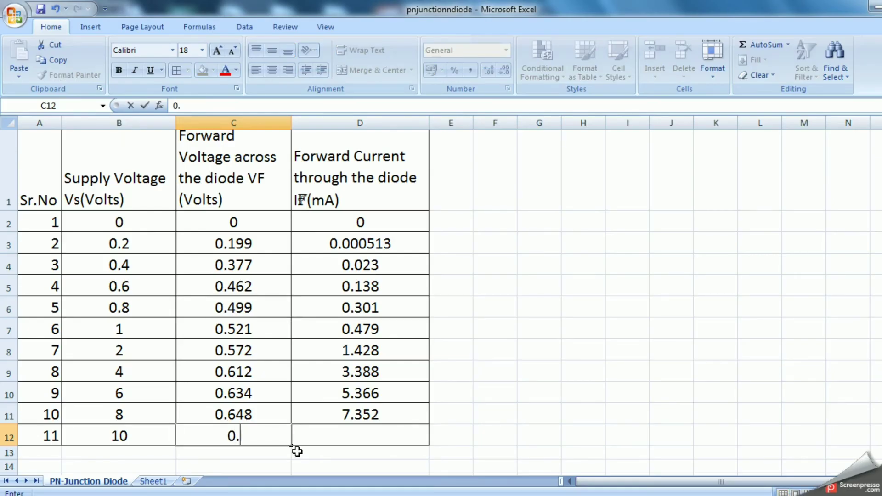
{"action": "type", "text": "66"}
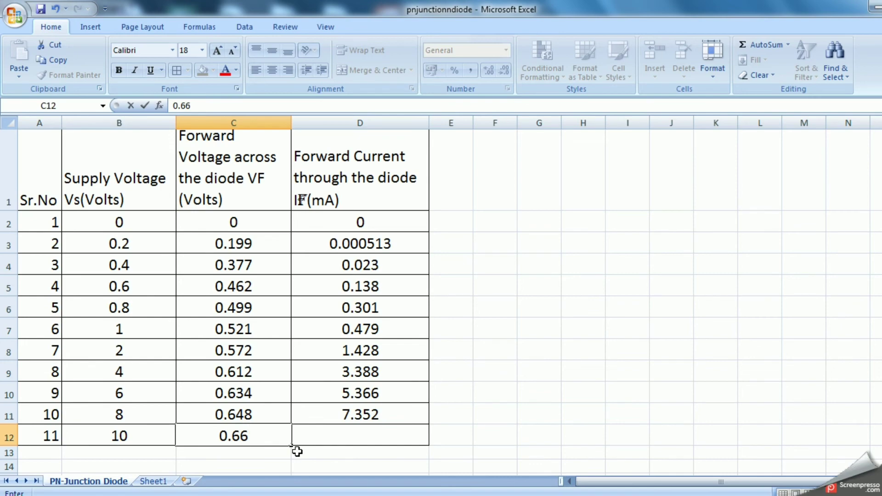
{"action": "left_click", "coordinate": [348, 437]}
{"action": "key", "text": "alt+Tab"}
{"action": "left_click", "coordinate": [570, 82]}
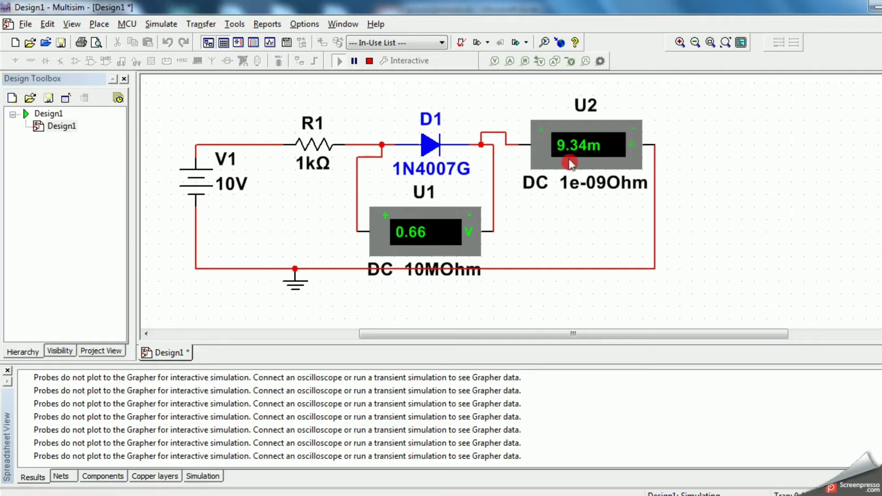
{"action": "key", "text": "alt+Tab"}
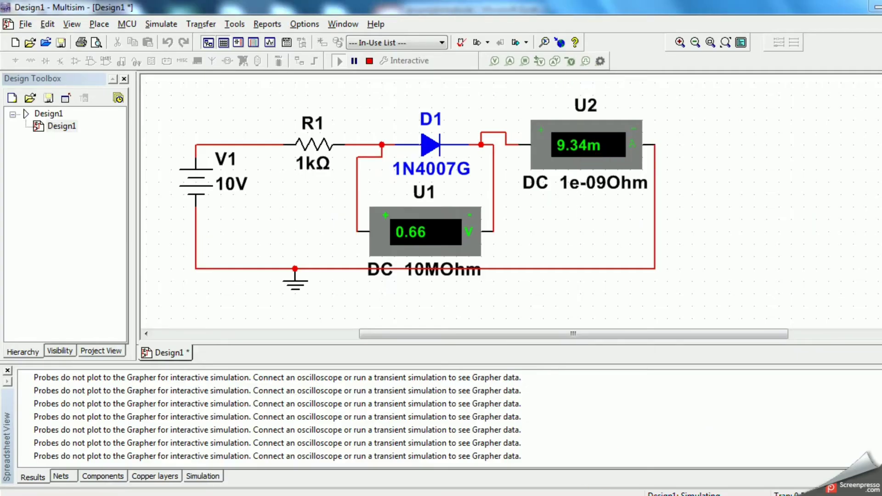
{"action": "type", "text": "9"}
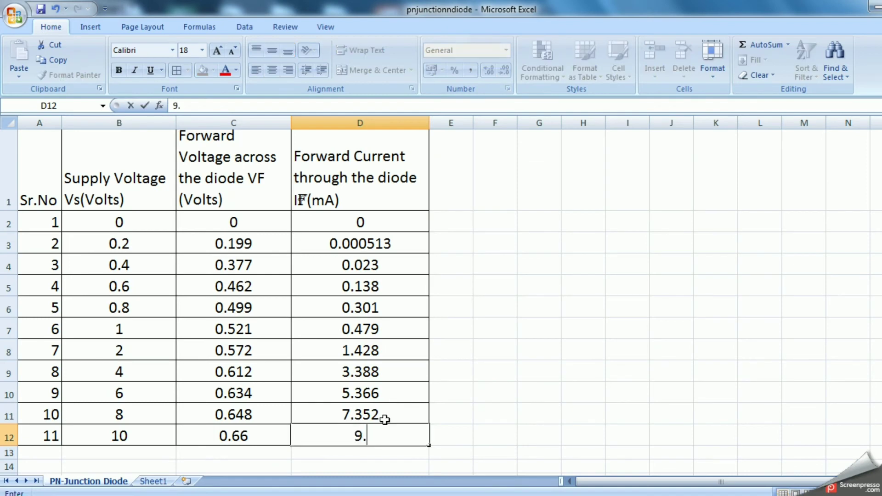
{"action": "type", "text": ".34"}
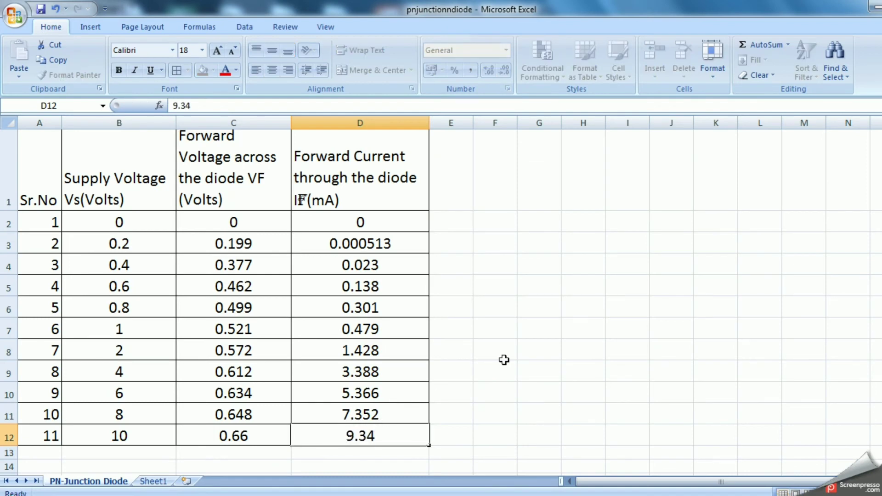
{"action": "left_click_drag", "start_coordinate": [503, 365], "coordinate": [502, 356]}
Stop the running simulation in Multisim and switch back to the Excel table
{"action": "key", "text": "alt+Tab"}
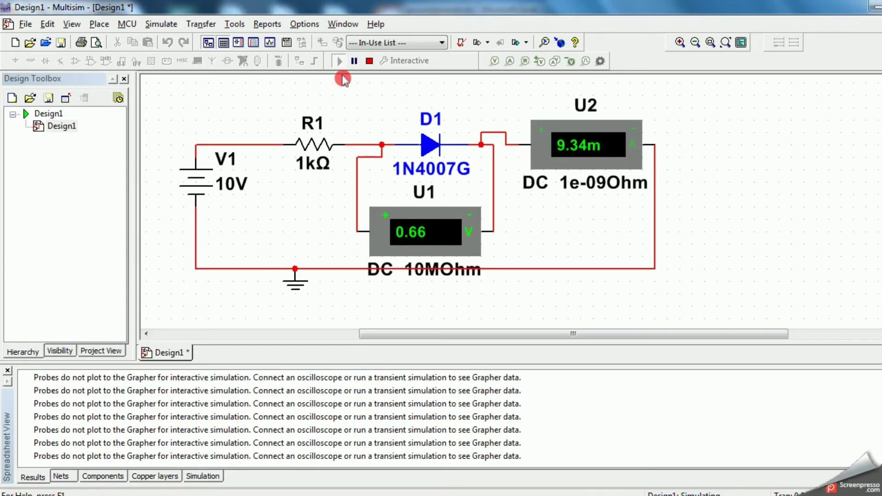
{"action": "left_click", "coordinate": [638, 379]}
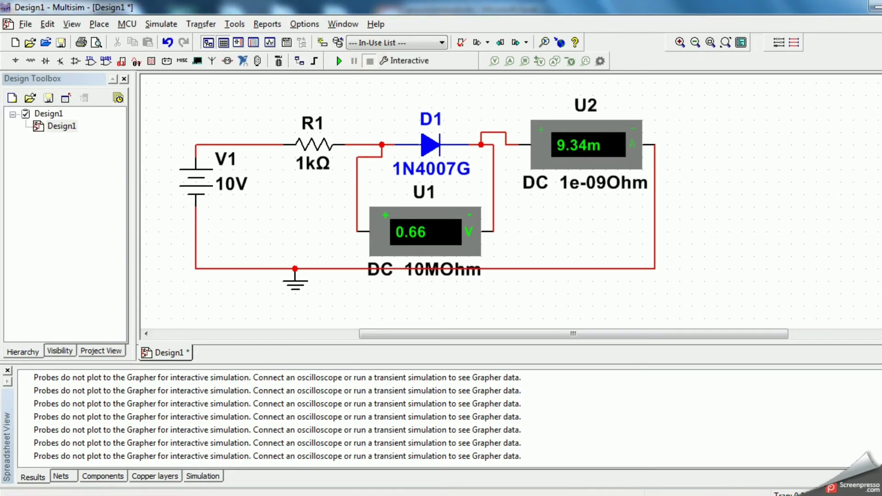
{"action": "key", "text": "alt+Tab"}
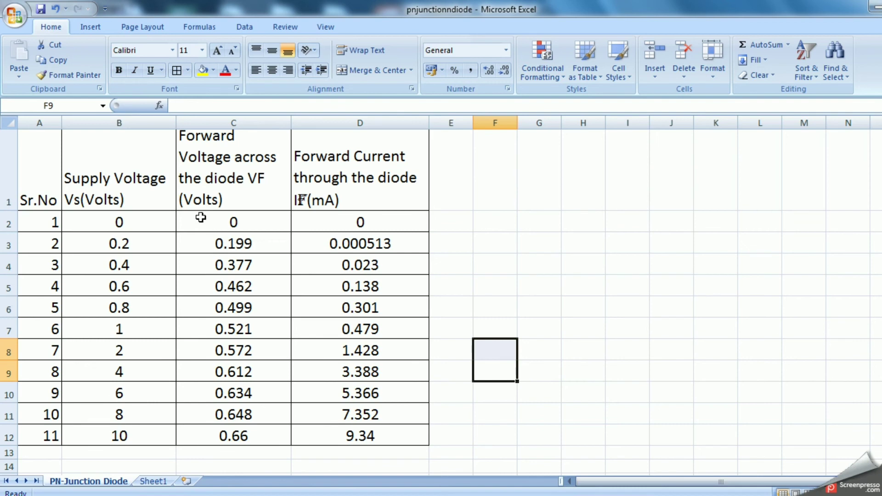
Insert a scatter chart with smooth lines and markers from the forward voltage and forward current values in C2:D12
{"action": "left_click_drag", "start_coordinate": [201, 217], "coordinate": [388, 435]}
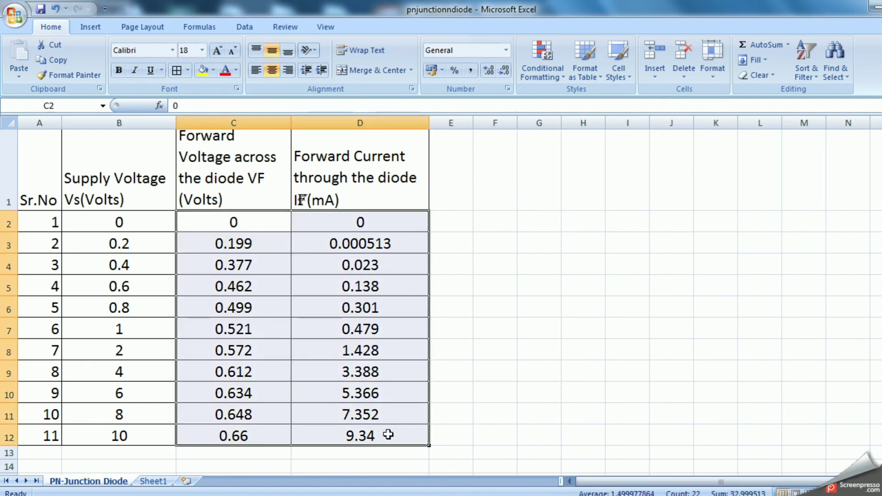
{"action": "left_click", "coordinate": [93, 28]}
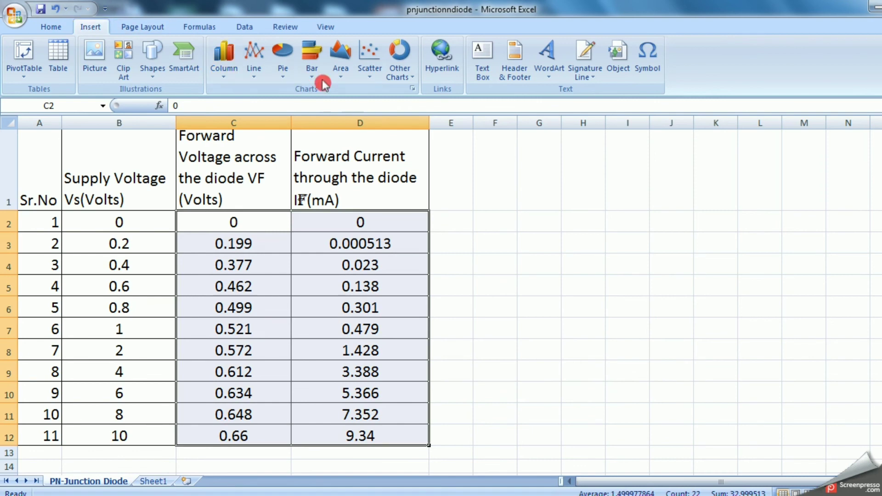
{"action": "left_click", "coordinate": [370, 62]}
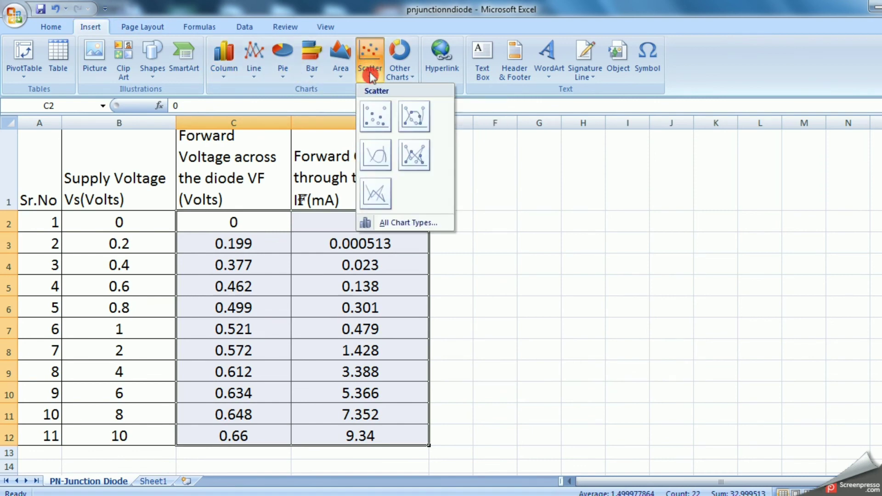
{"action": "left_click", "coordinate": [415, 119]}
{"action": "left_click", "coordinate": [390, 222]}
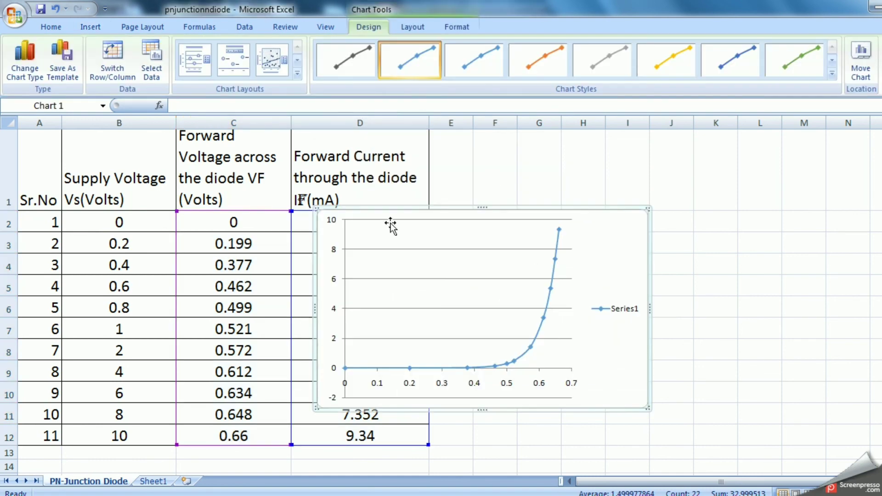
Shift the plot area towards the chart's right edge and move the chart off the data into columns F to M beside the table
{"action": "left_click_drag", "start_coordinate": [438, 228], "coordinate": [563, 207]}
{"action": "left_click", "coordinate": [441, 217]}
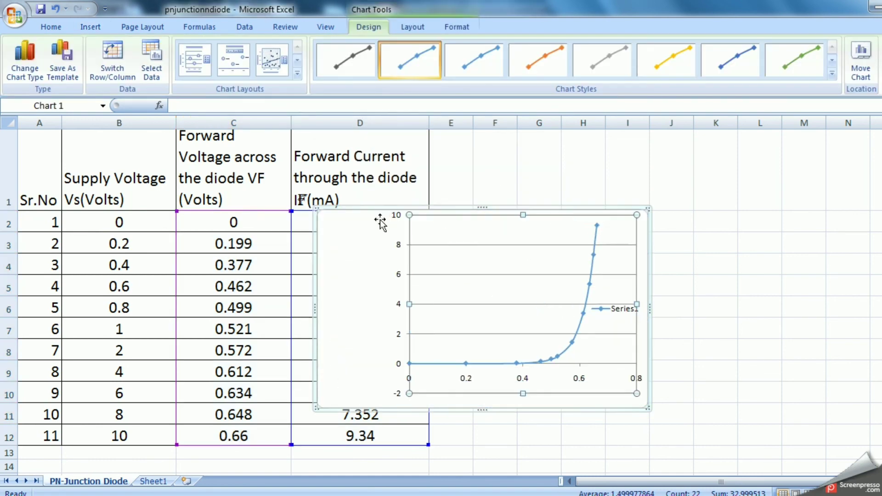
{"action": "left_click_drag", "start_coordinate": [341, 227], "coordinate": [511, 181]}
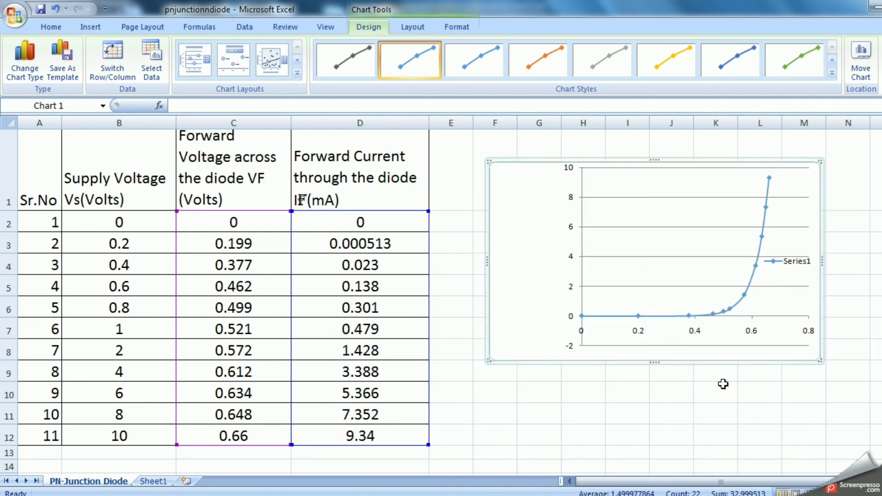